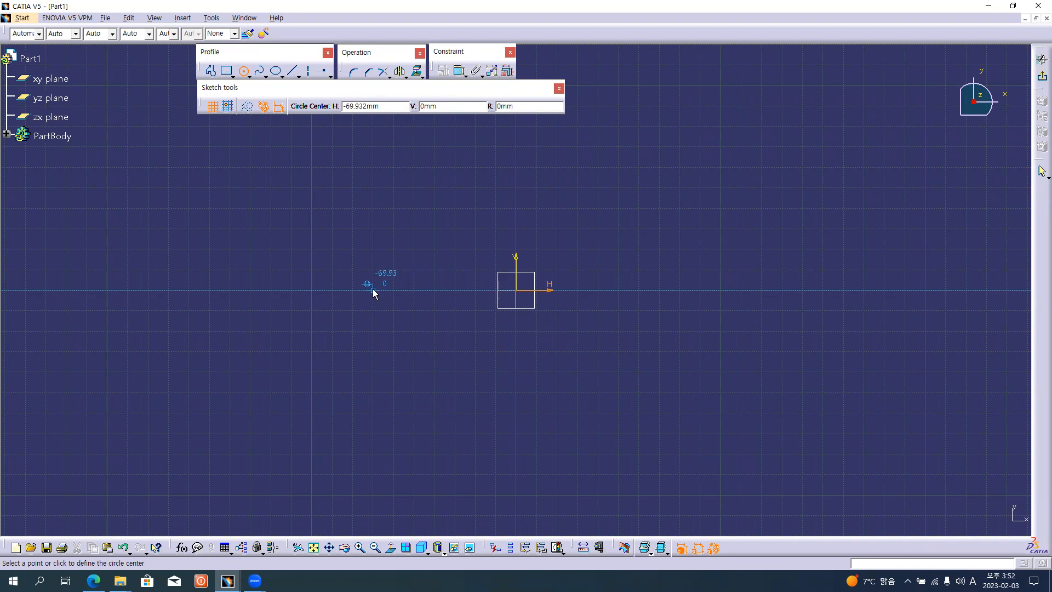
- Draw two circles centred on the horizontal axis: radius about 45 mm at H -70 mm and radius about 34 mm at H 89 mm
left_click(373, 290)
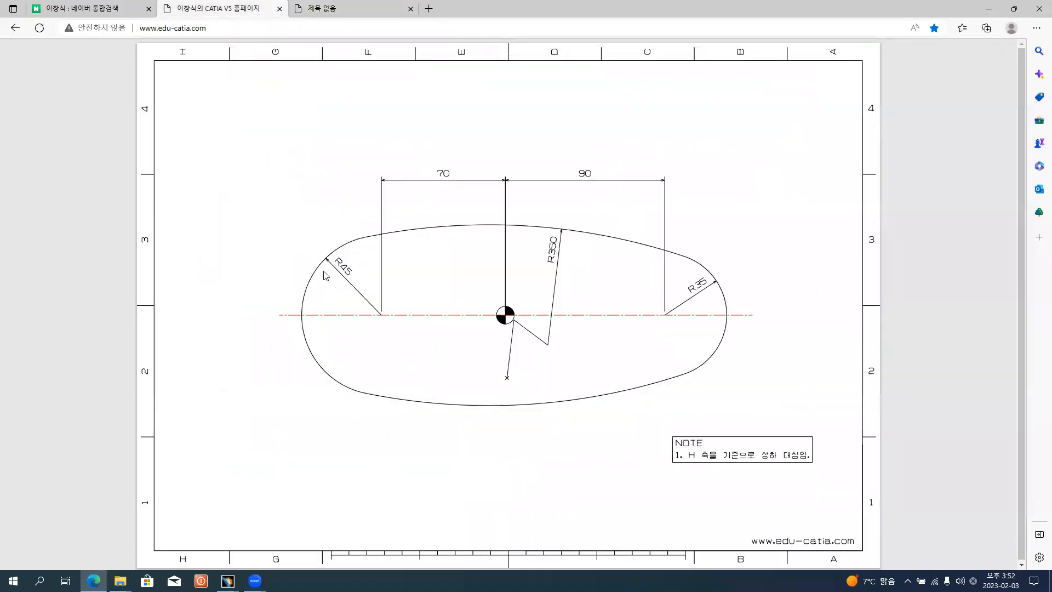
key("alt+Tab")
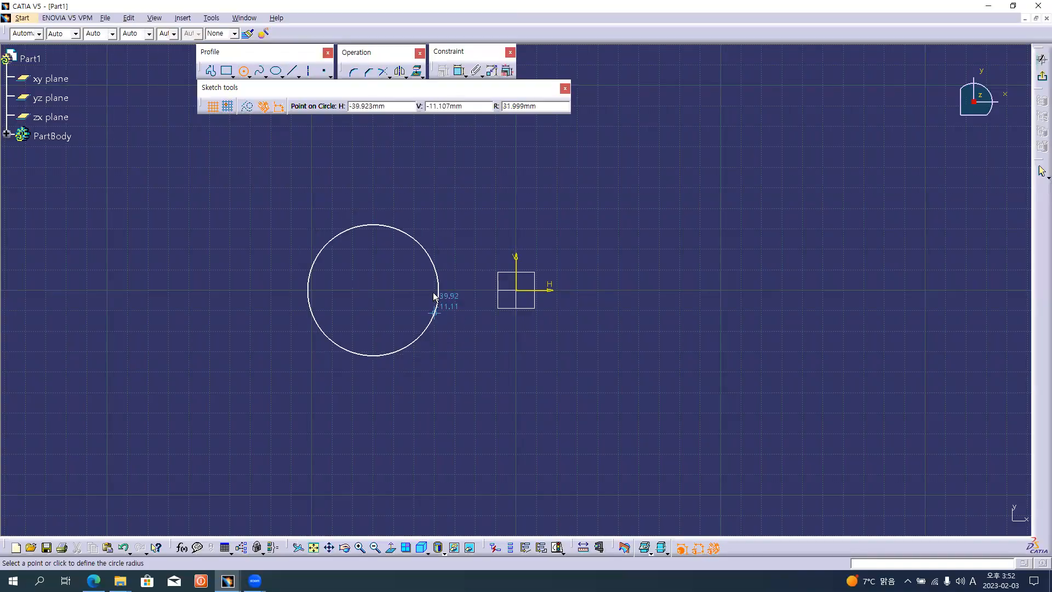
left_click(449, 237)
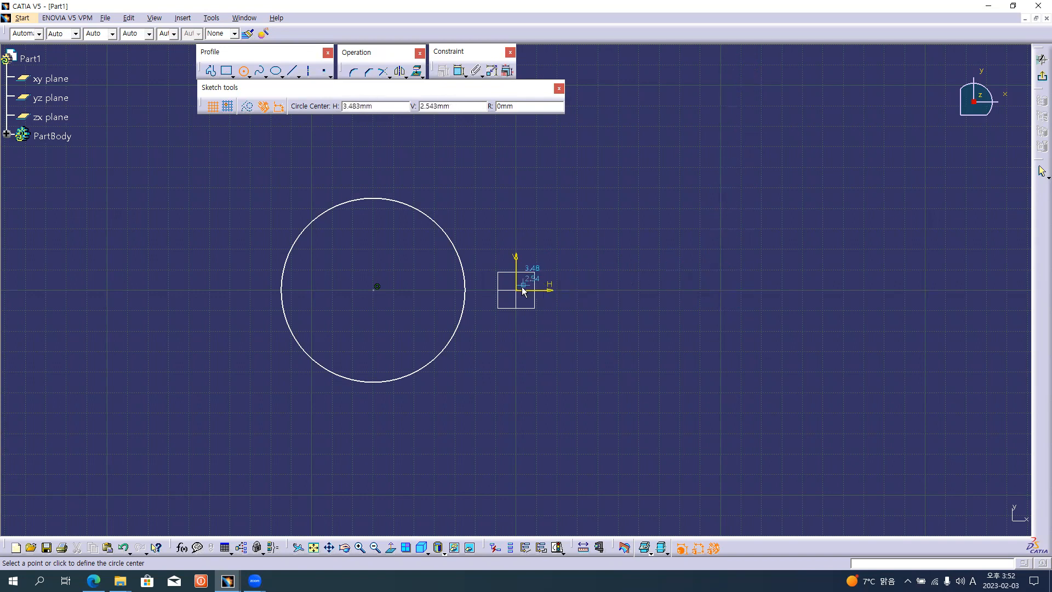
left_click(700, 290)
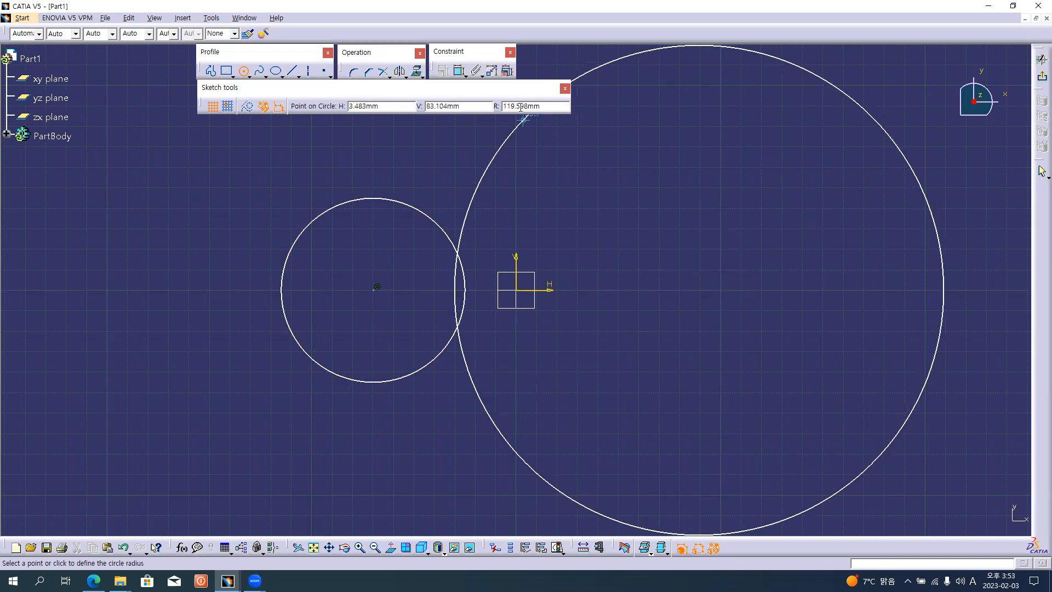
left_click(736, 232)
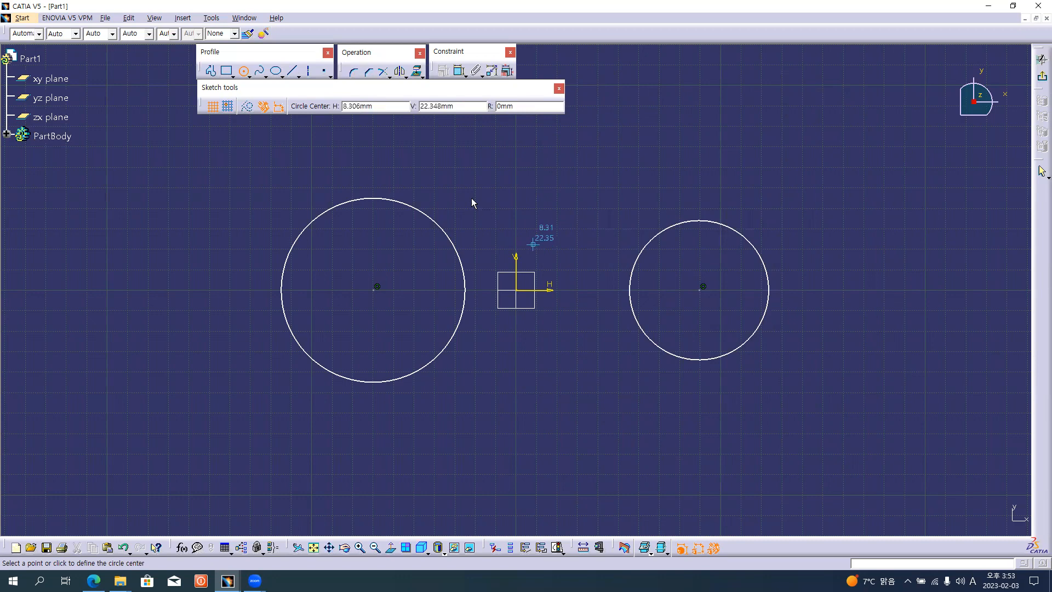
- Consult the reference drawing and the sketch methodology page in the browser, and dimension the left circle by its radius
key("alt+Tab")
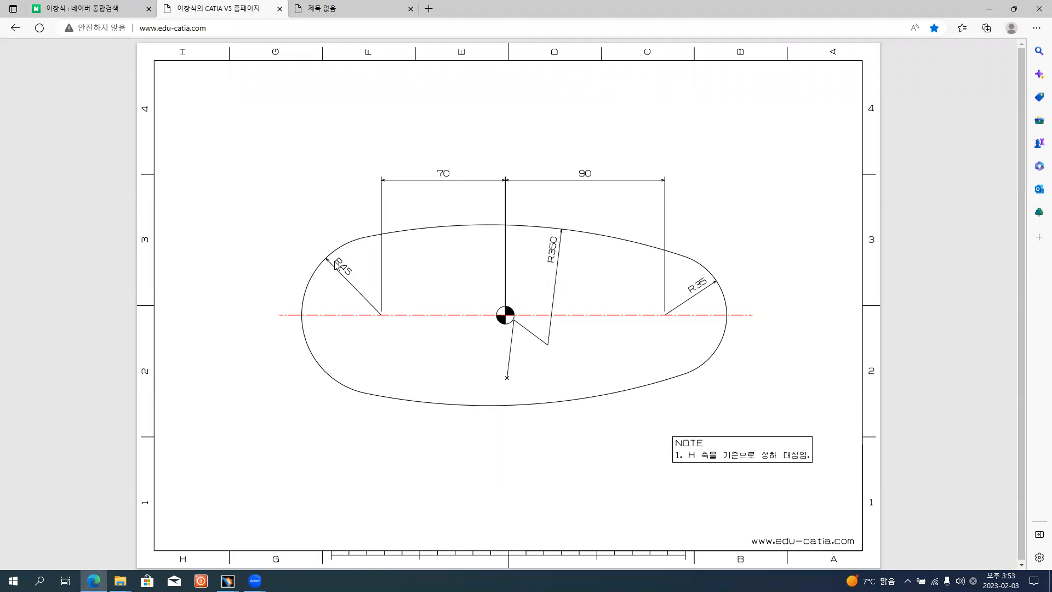
left_click(328, 9)
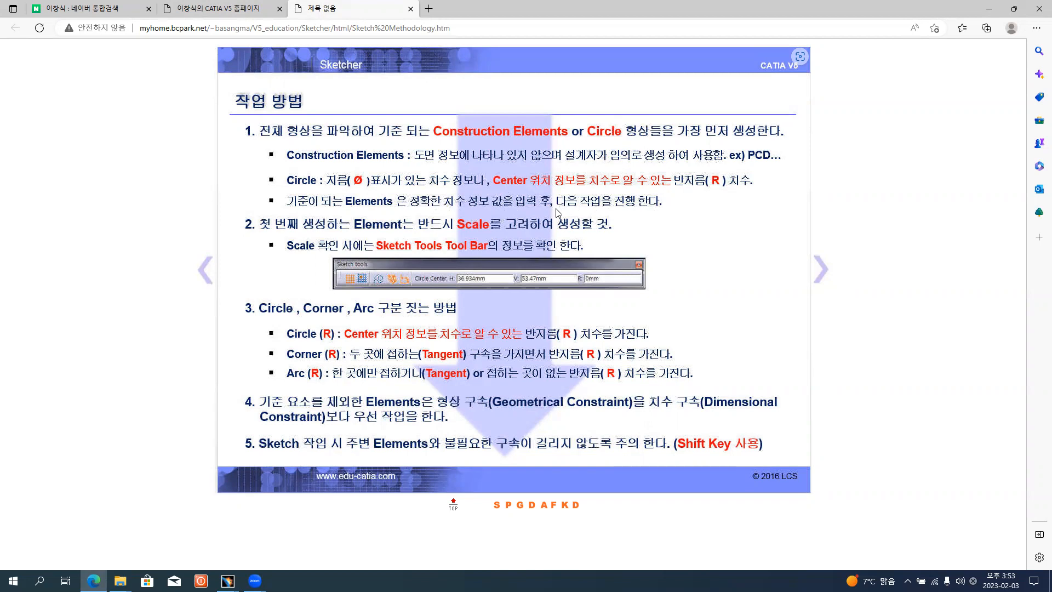
key("alt+Tab")
key("alt+Tab")
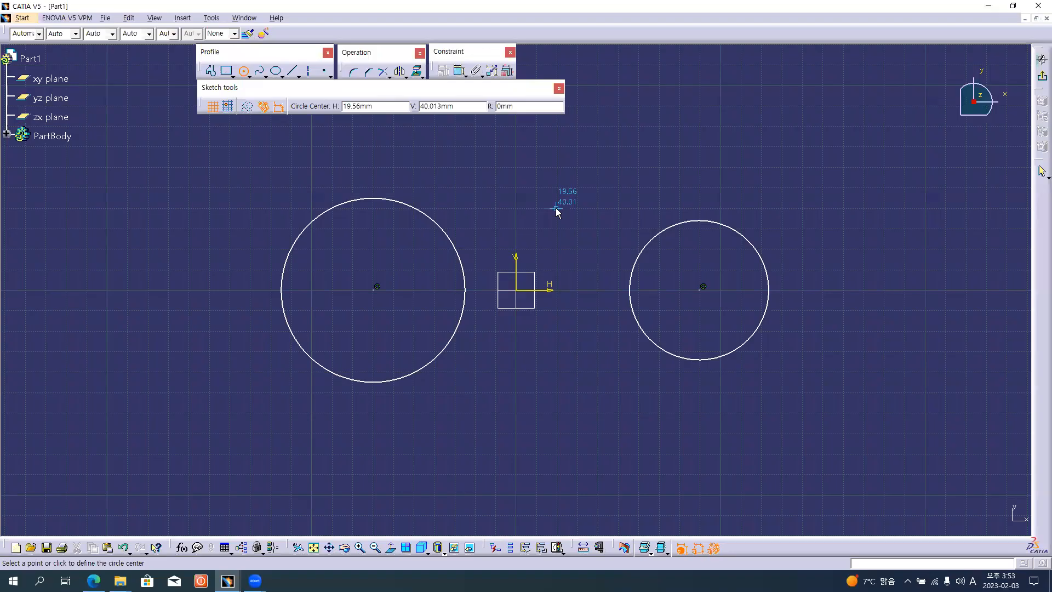
left_click(461, 71)
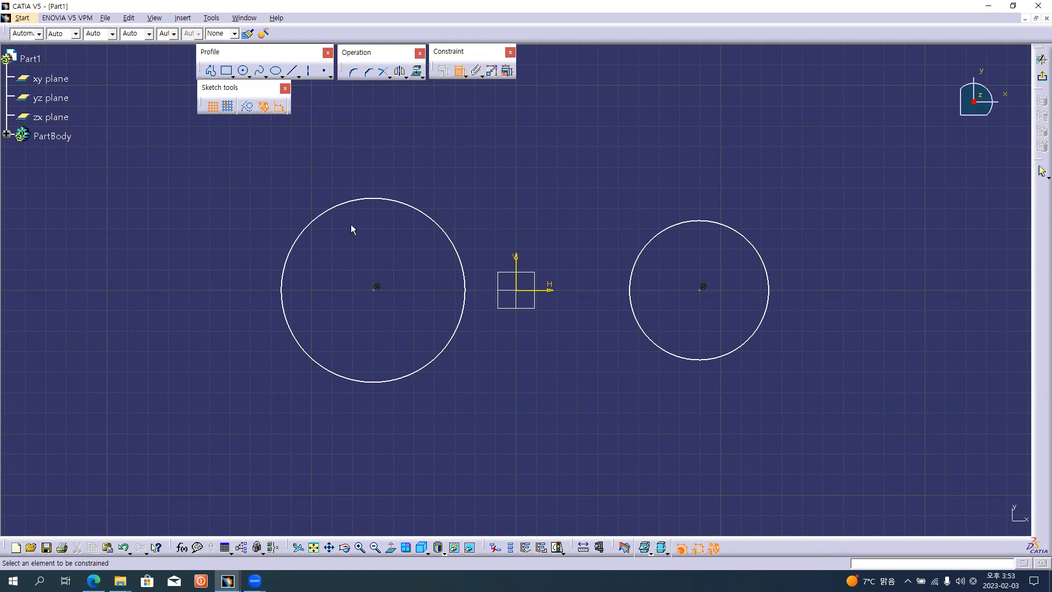
key("alt+Tab")
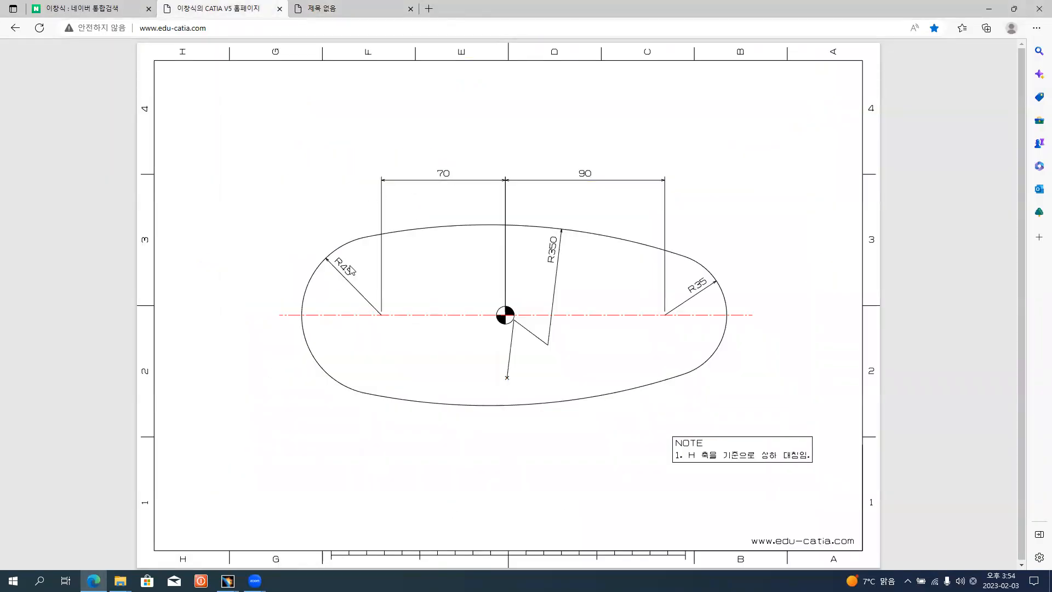
key("alt+Tab")
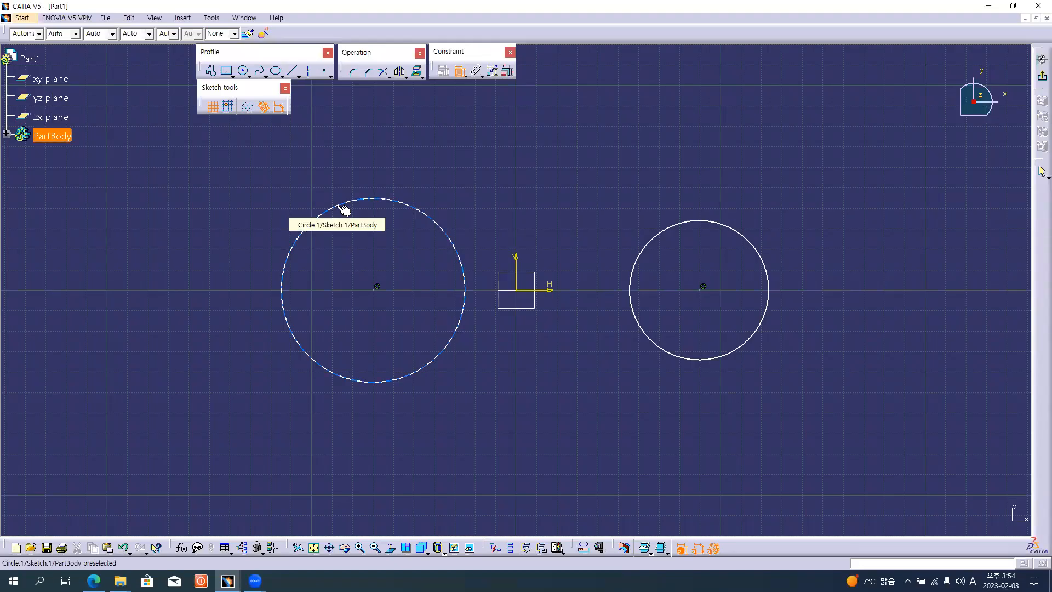
left_click(344, 208)
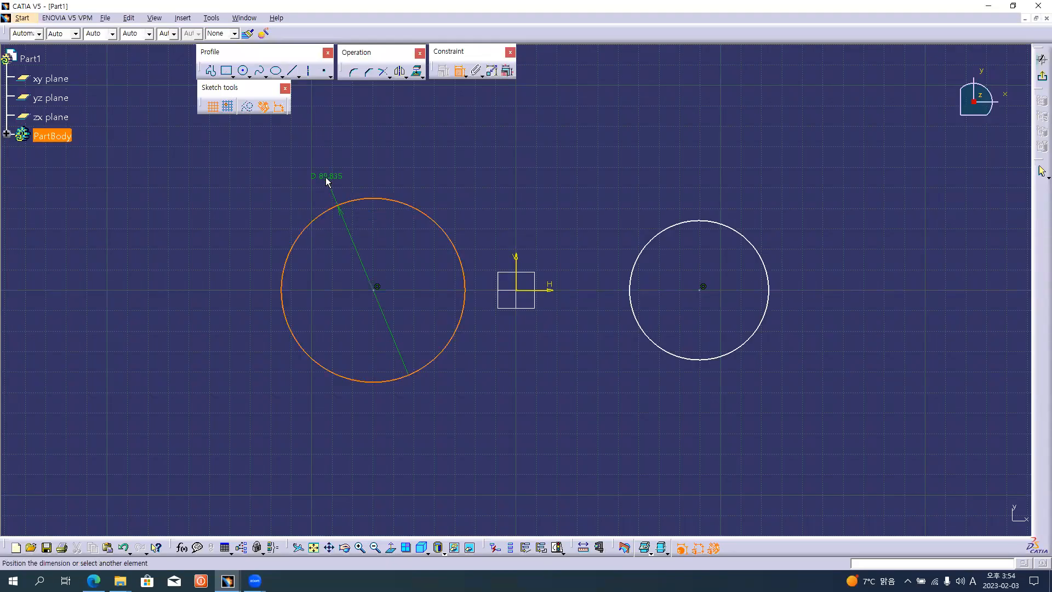
right_click(325, 176)
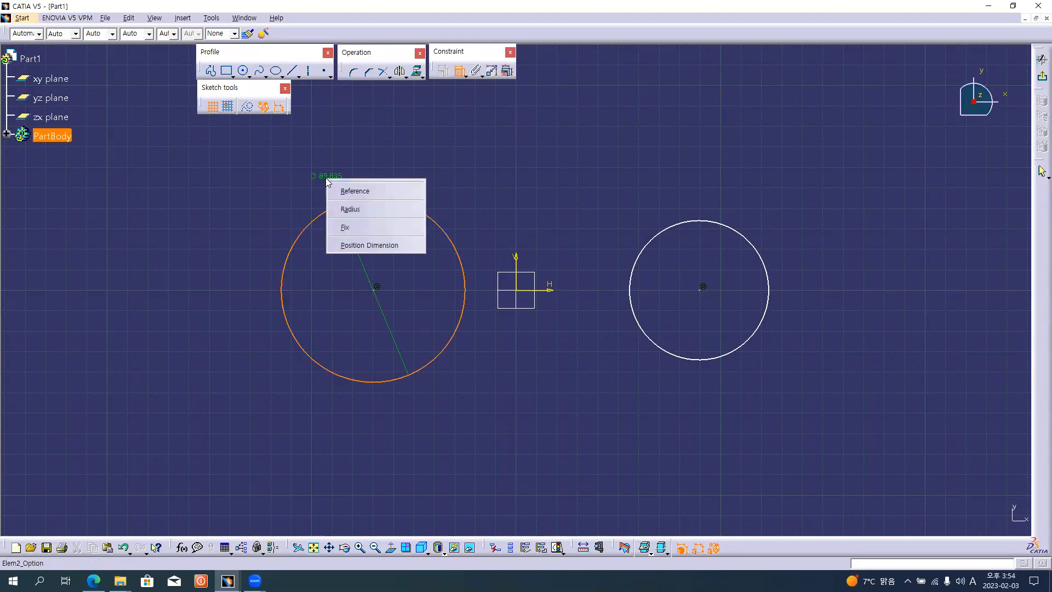
left_click(360, 208)
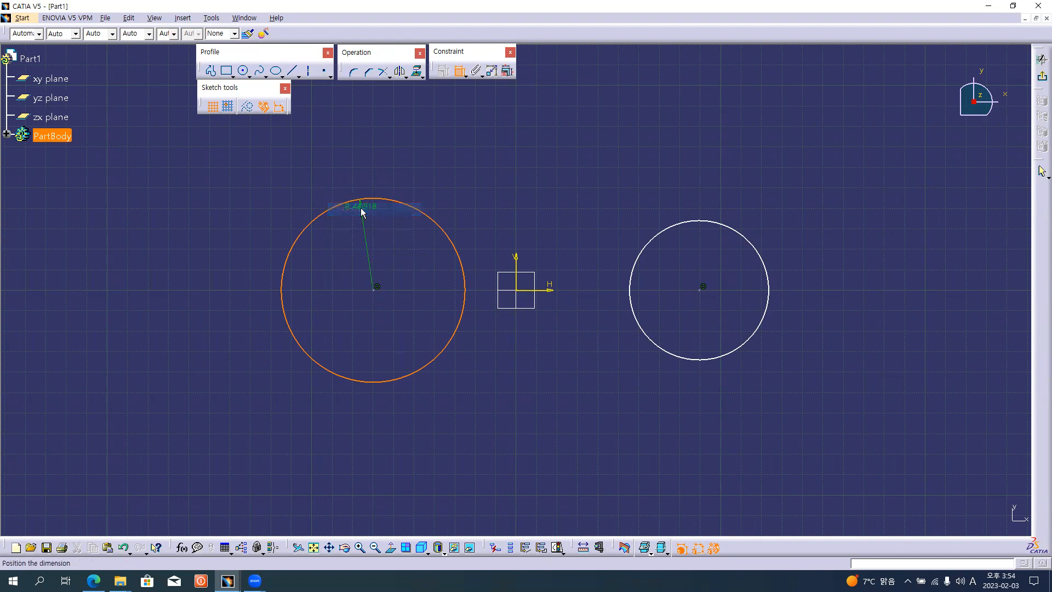
left_click(322, 195)
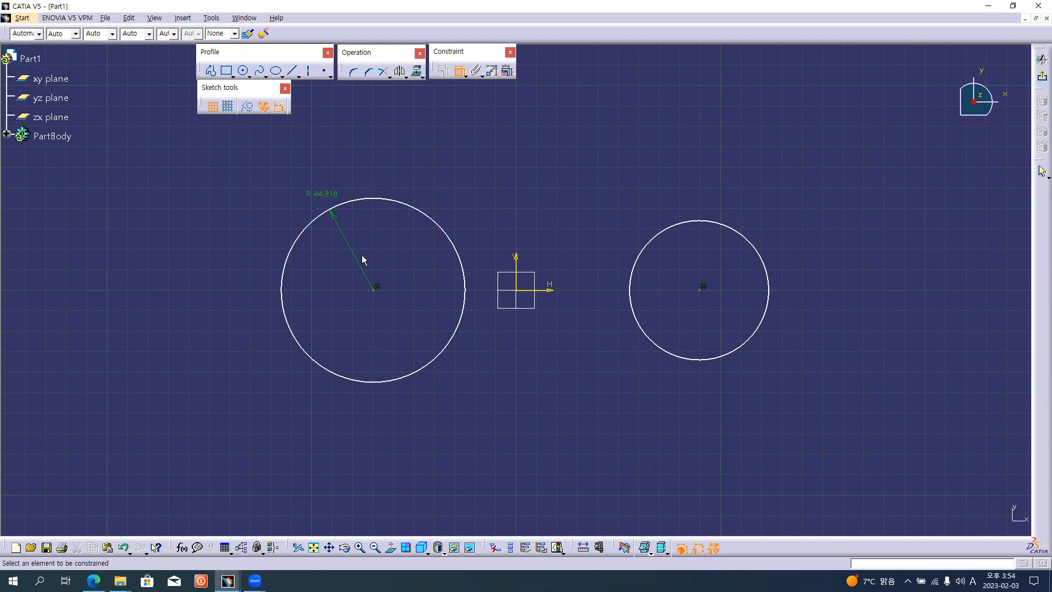
- Dimension the horizontal distance between the left circle's centre and the vertical axis, placing it above the circle
left_click(375, 290)
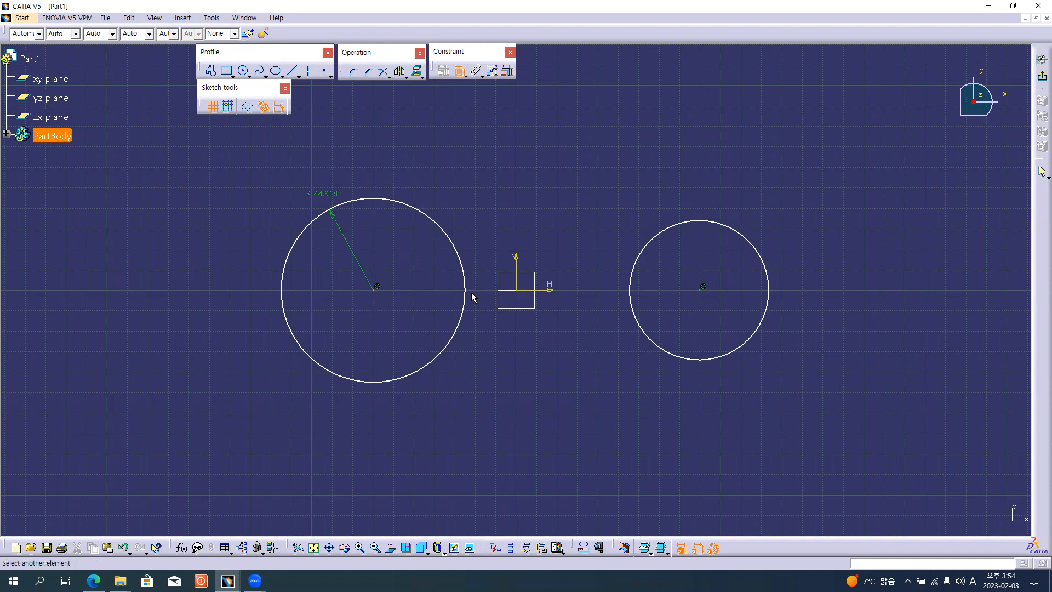
left_click(519, 268)
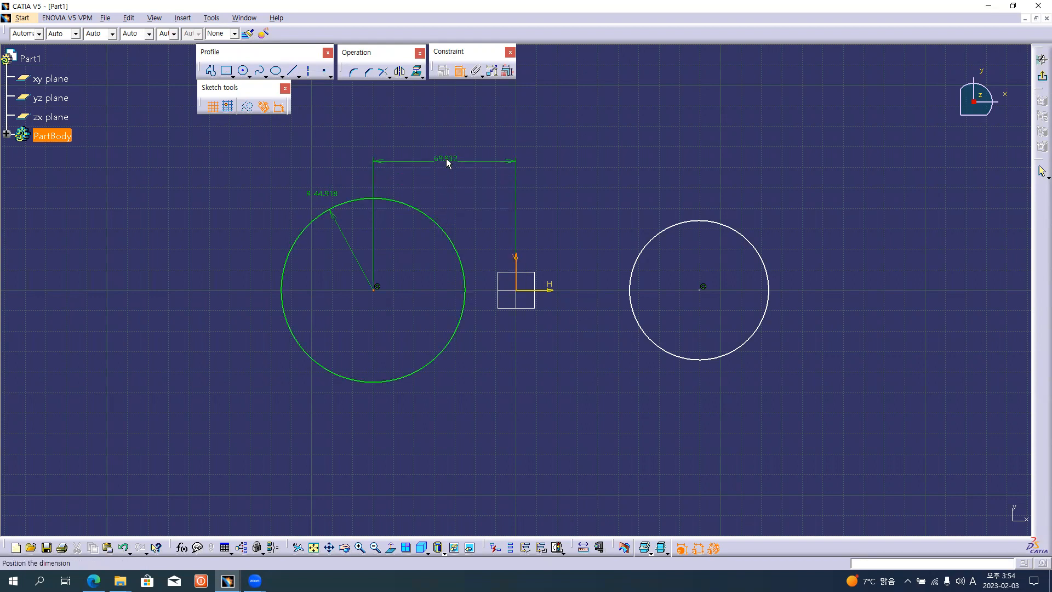
left_click(447, 157)
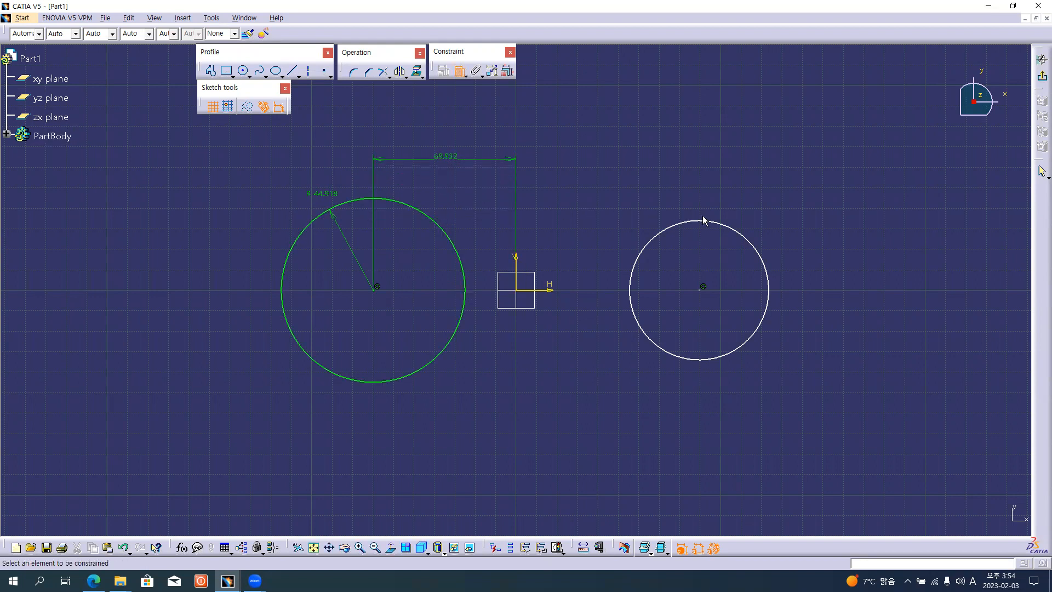
- Dimension the right circle's radius and its centre's distance from the vertical axis, aligning the distance with the left one
left_click(754, 242)
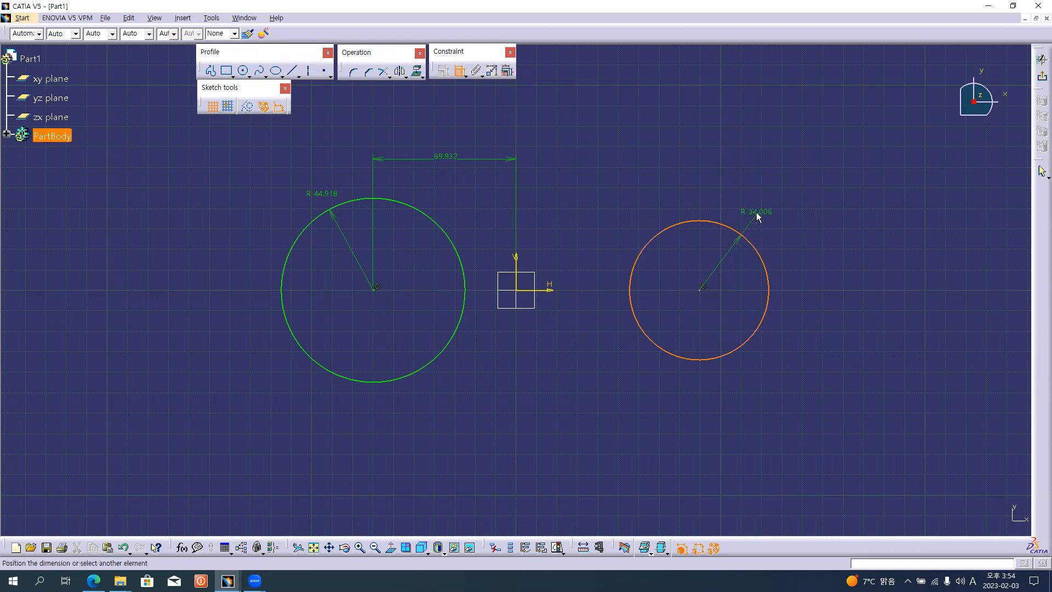
left_click(758, 217)
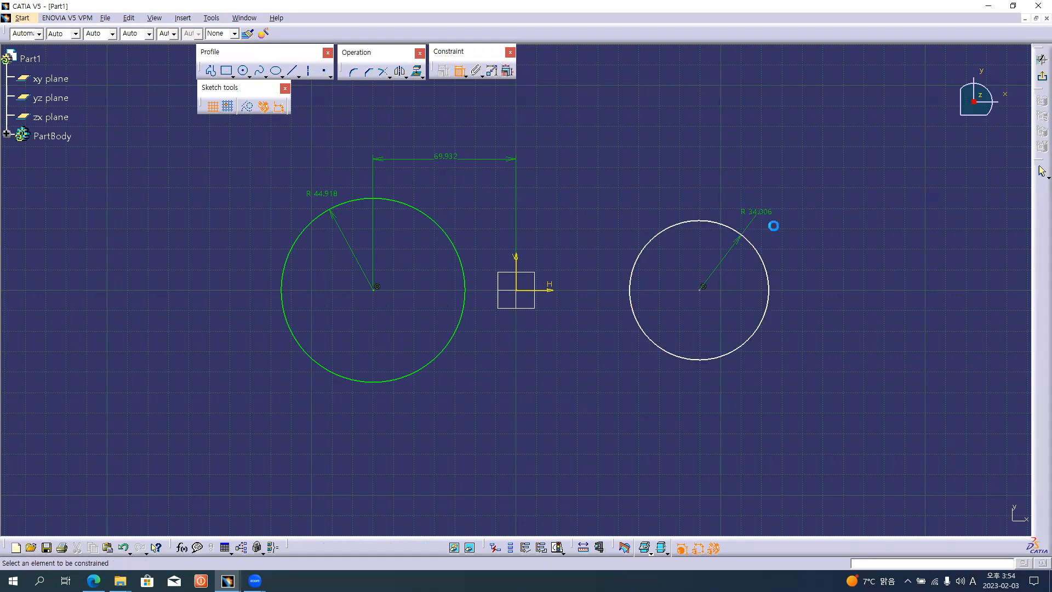
left_click(700, 290)
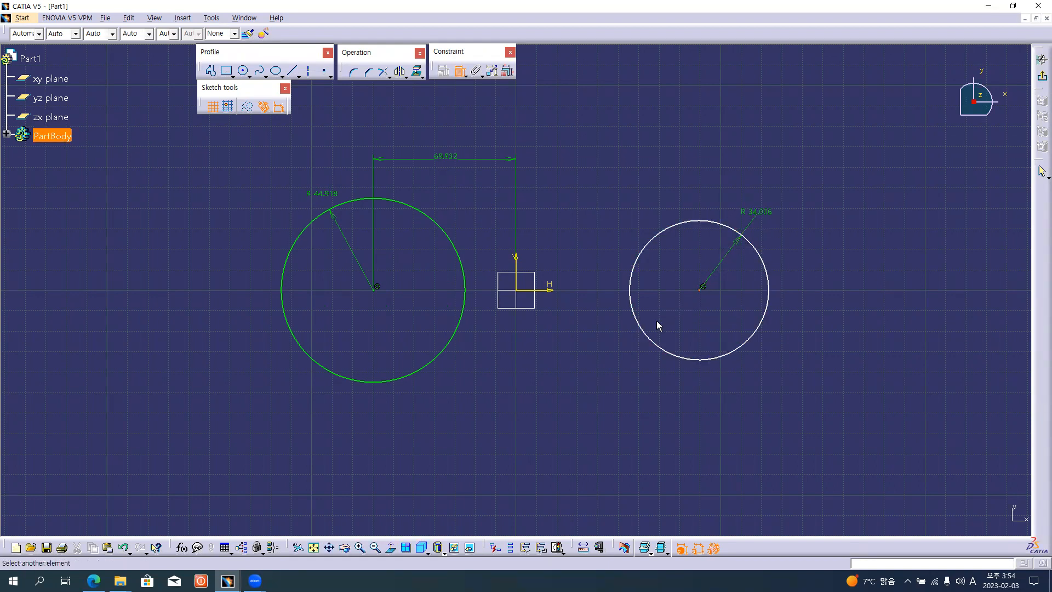
left_click(516, 269)
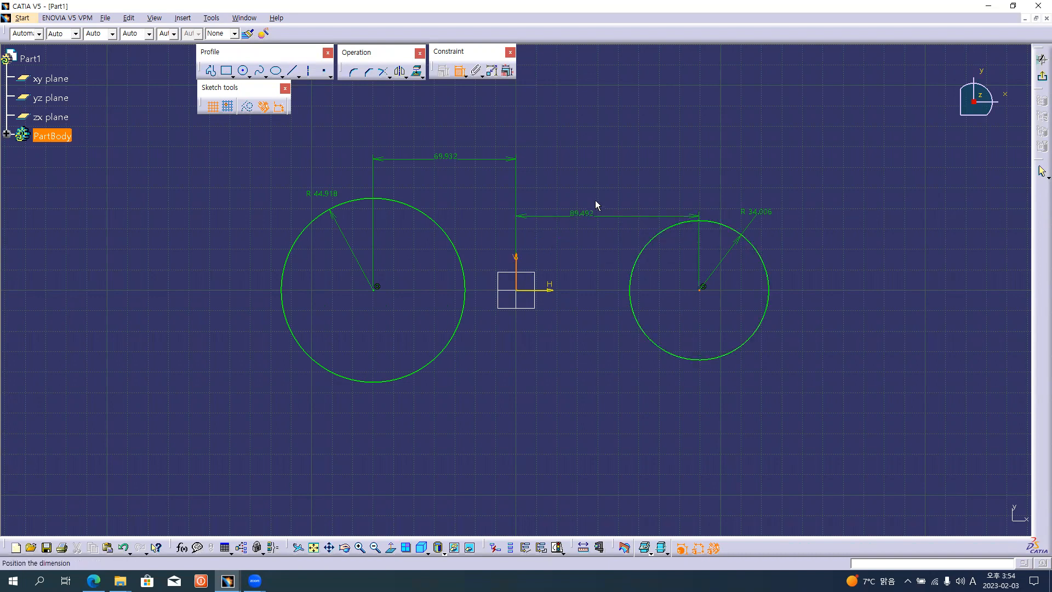
left_click(605, 159)
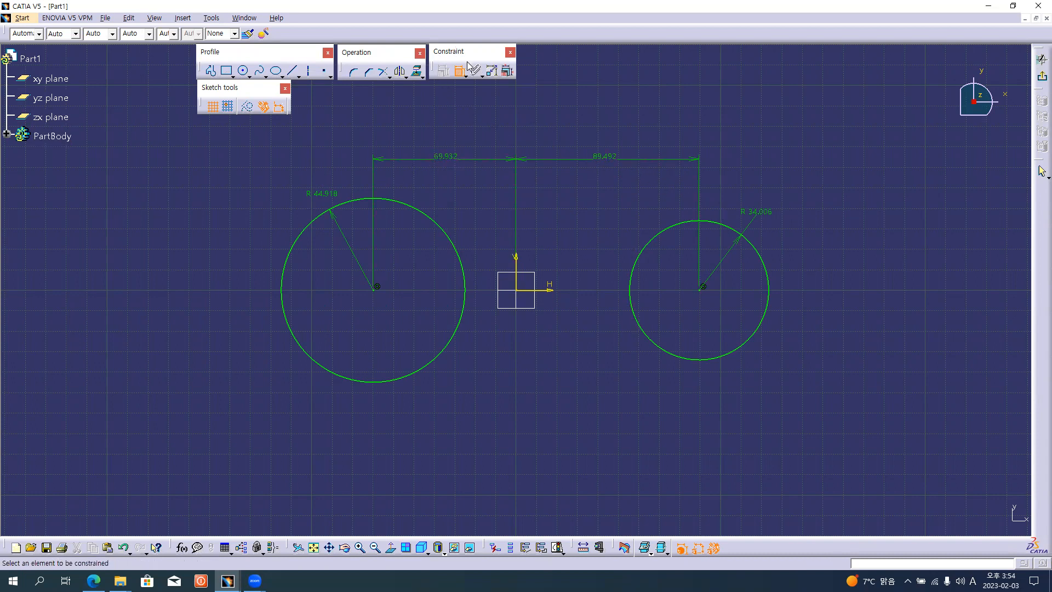
- Use Edit Multi-Constraint to set the left circle's radius to 45 mm and its centre offset from the vertical axis to 70 mm
left_click(509, 73)
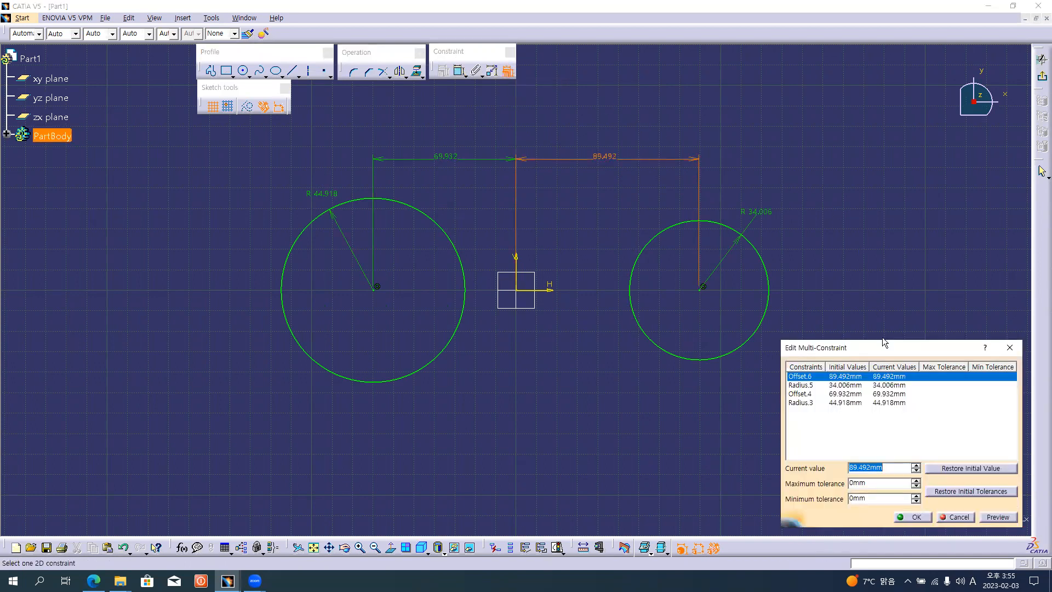
left_click_drag(886, 347, 889, 230)
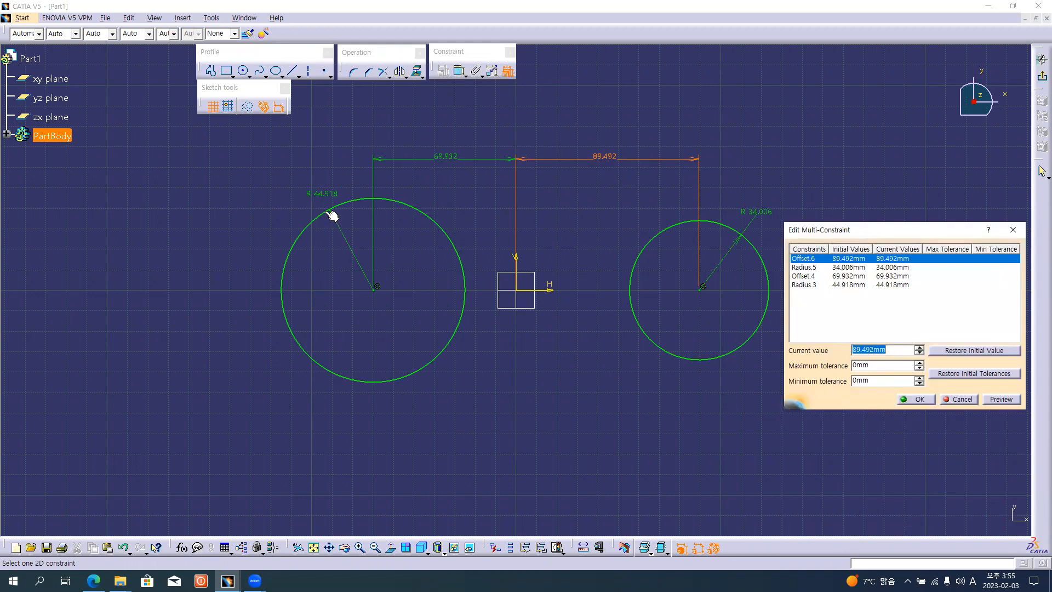
left_click(318, 197)
type("45")
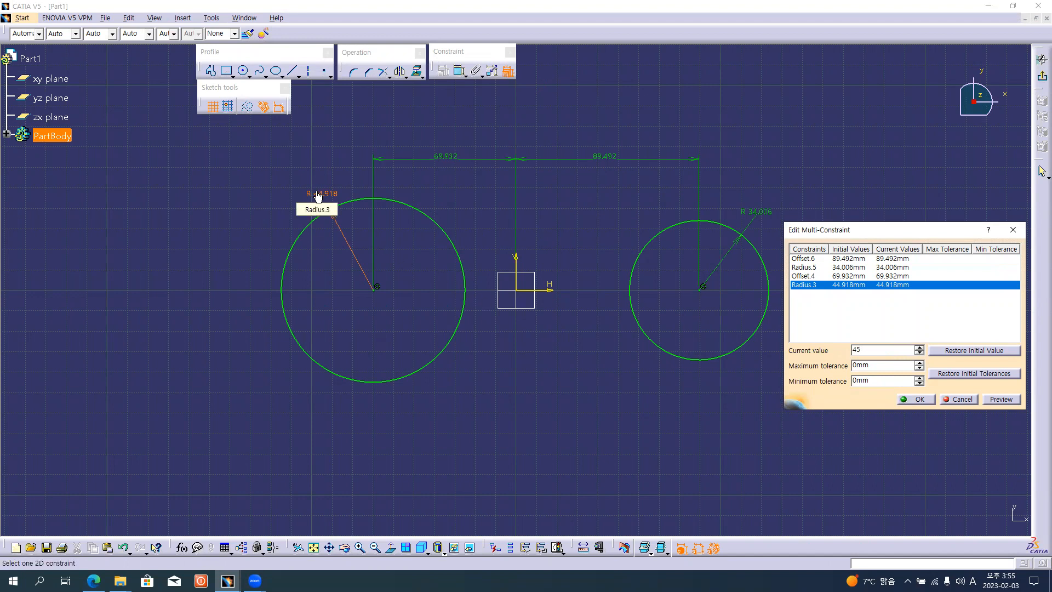
key("Return")
left_click(441, 159)
type("70")
key("Return")
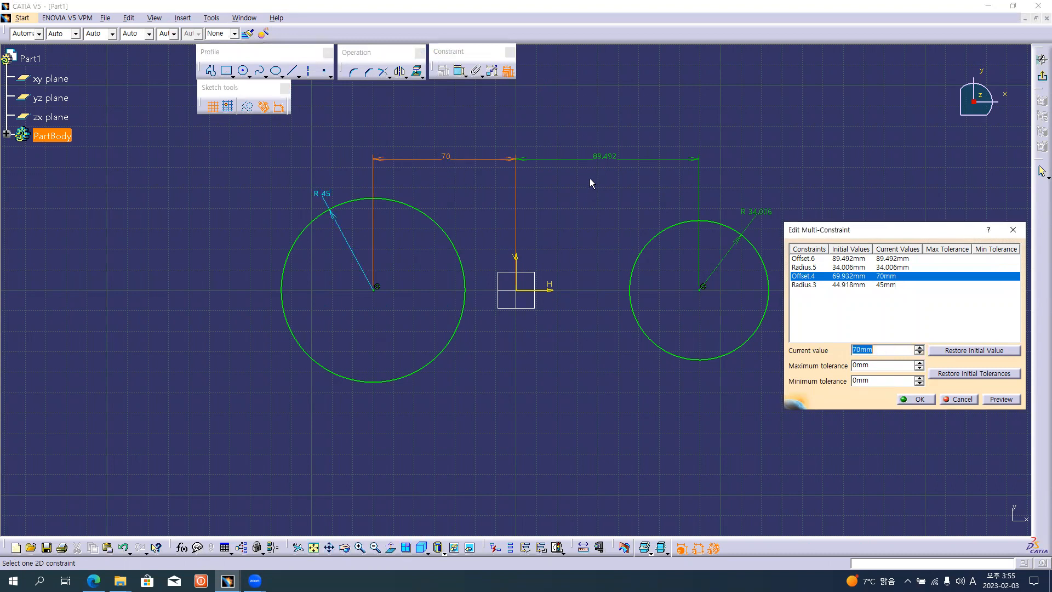
- Set the right circle's centre offset to 90 mm and its radius to 35 mm, and apply the multi-constraint edits
left_click(597, 163)
type("90")
key("Return")
left_click(739, 211)
type("35")
key("Return")
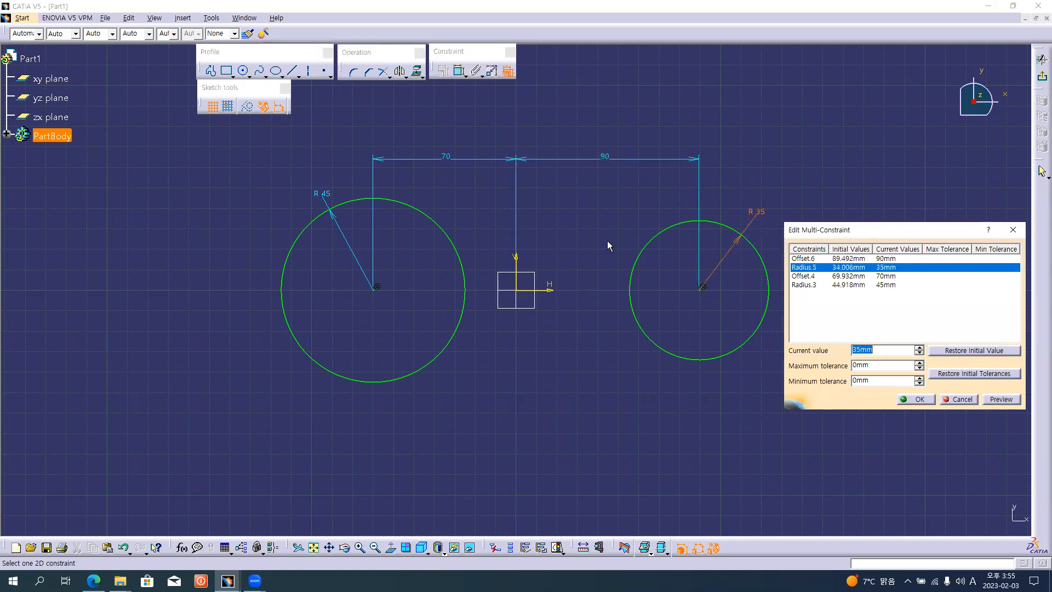
left_click(592, 225)
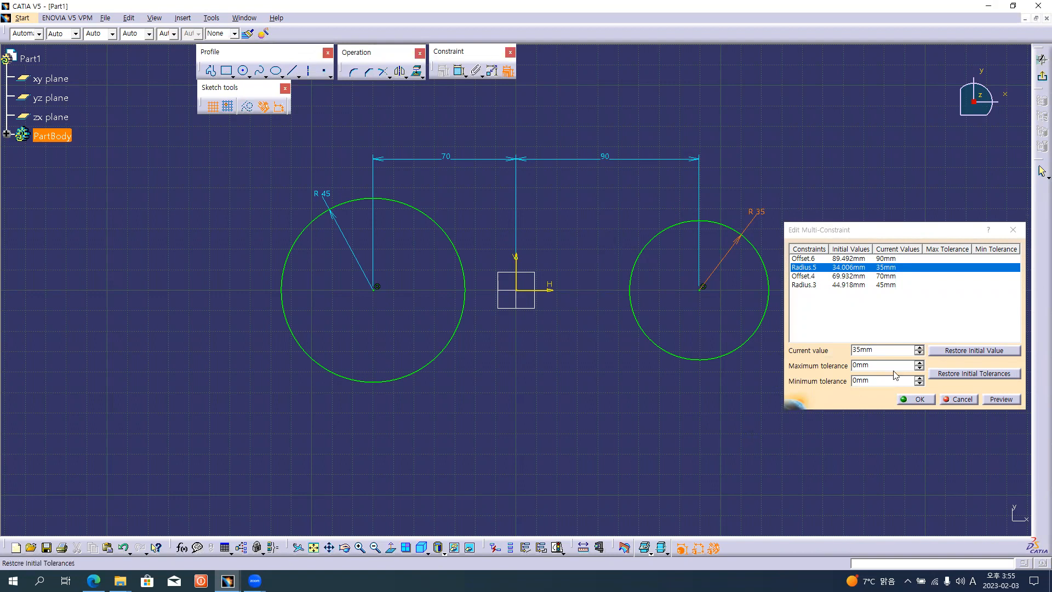
left_click(921, 400)
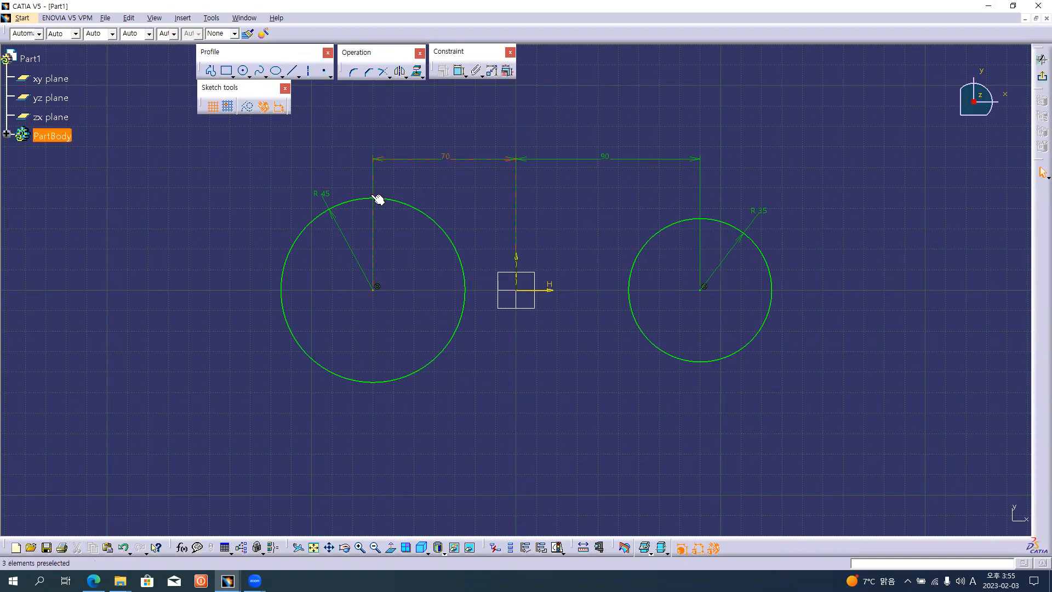
- Check the reference drawing in the browser, and start a three-point arc by placing its limits on the upper edges of the left and right circles
key("alt+Tab")
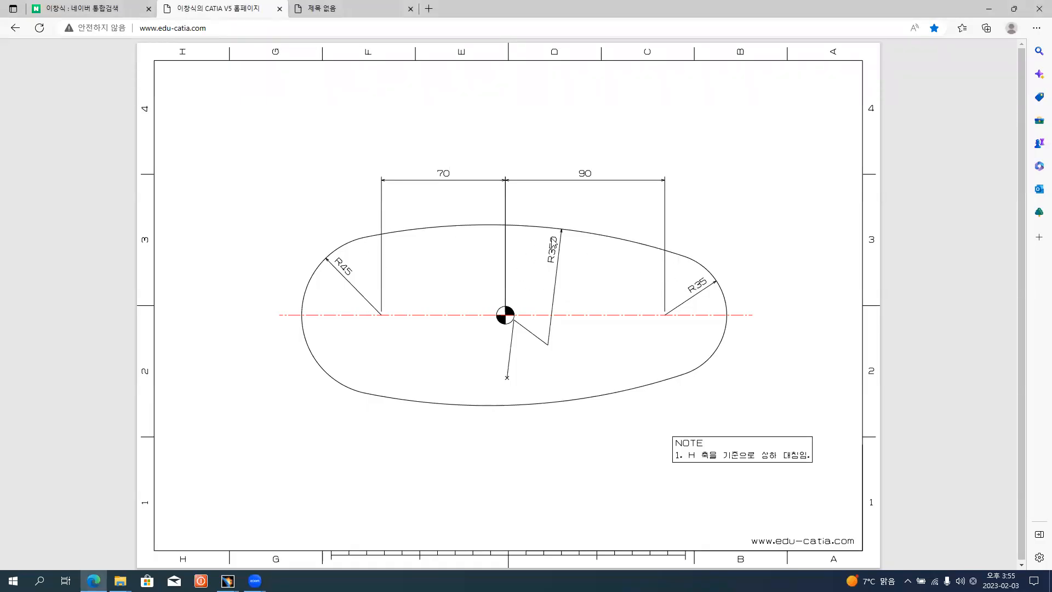
key("alt+Tab")
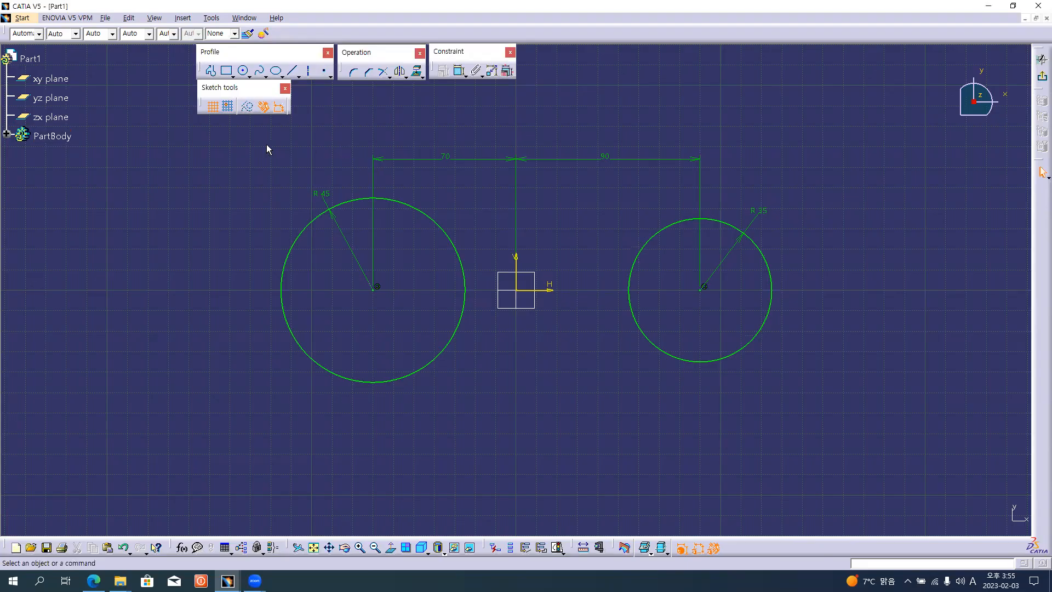
left_click(249, 75)
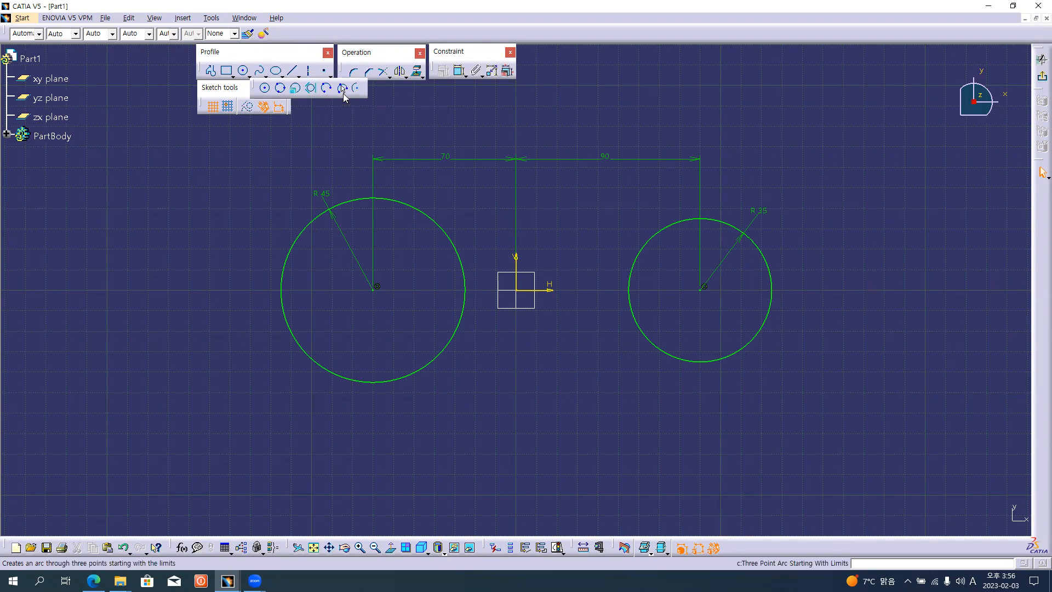
left_click(342, 88)
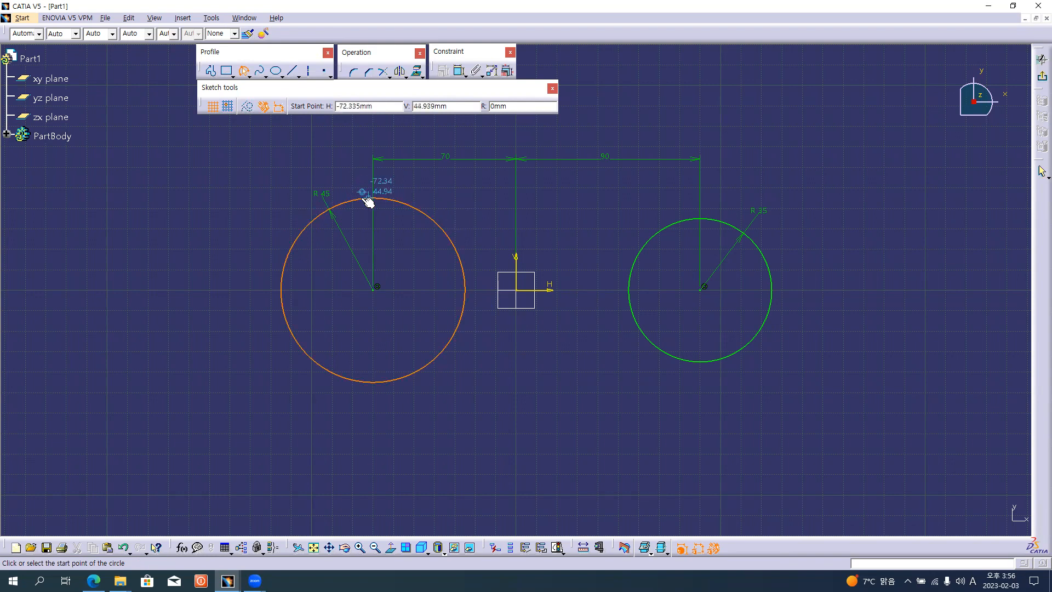
left_click(357, 199)
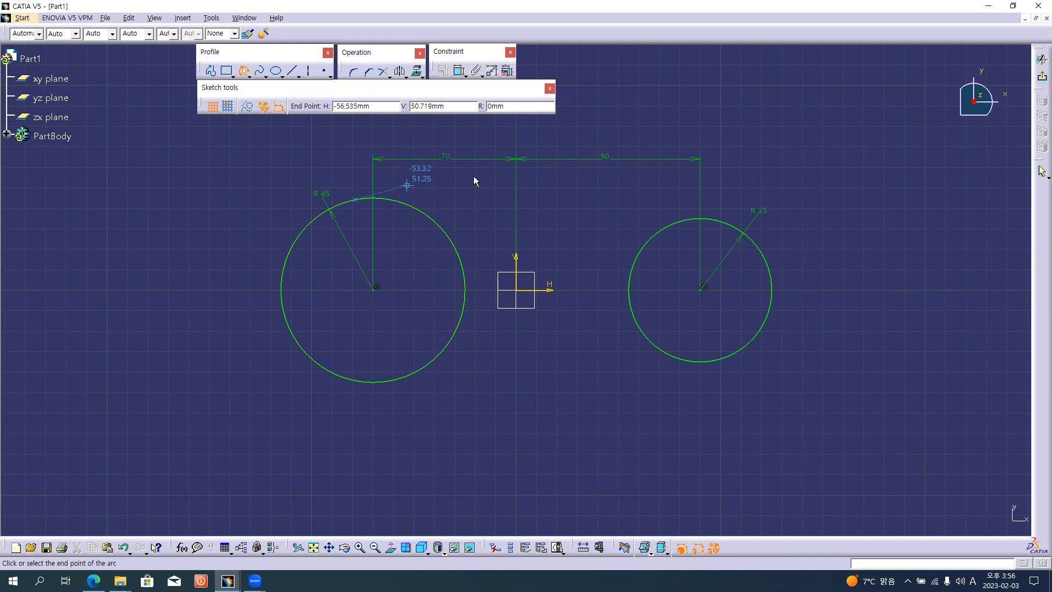
left_click(713, 219)
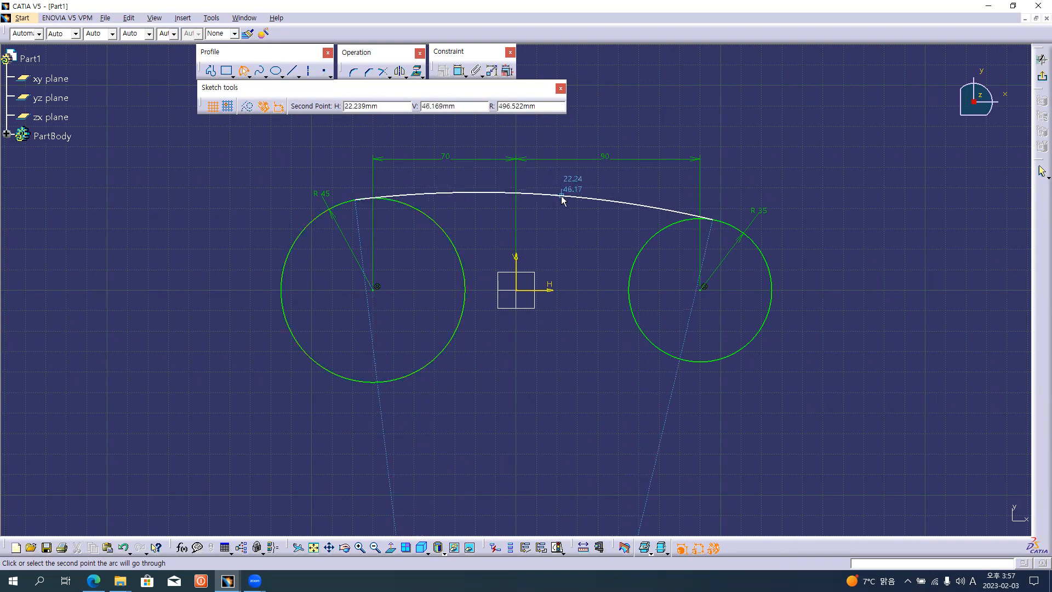
- Consult the drawing and Sketcher method page in the browser, and finish the upper arc as a shallow upward curve of about 591 mm radius
key("alt+Tab")
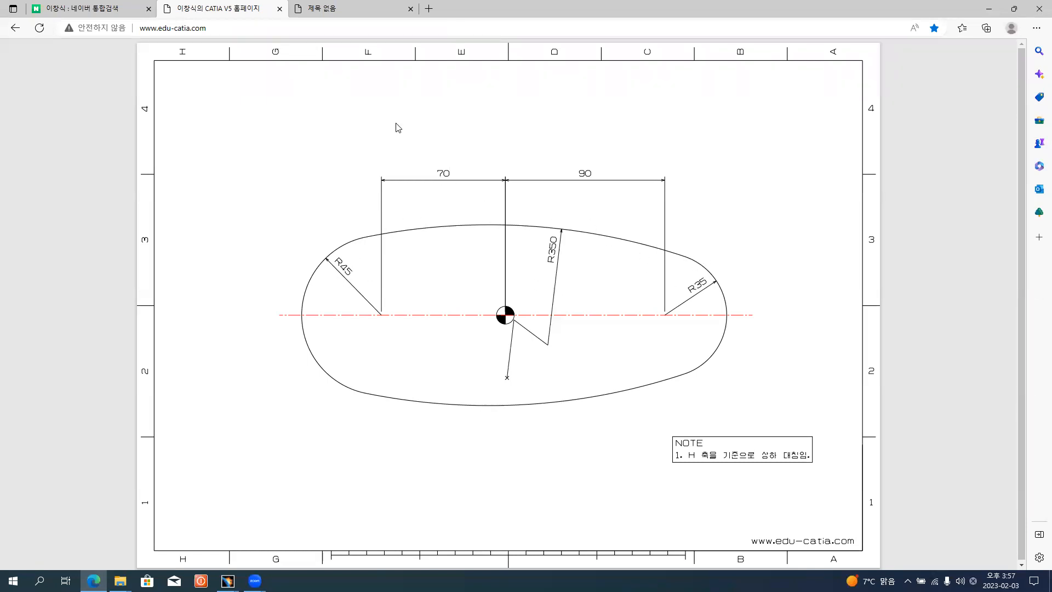
left_click(360, 14)
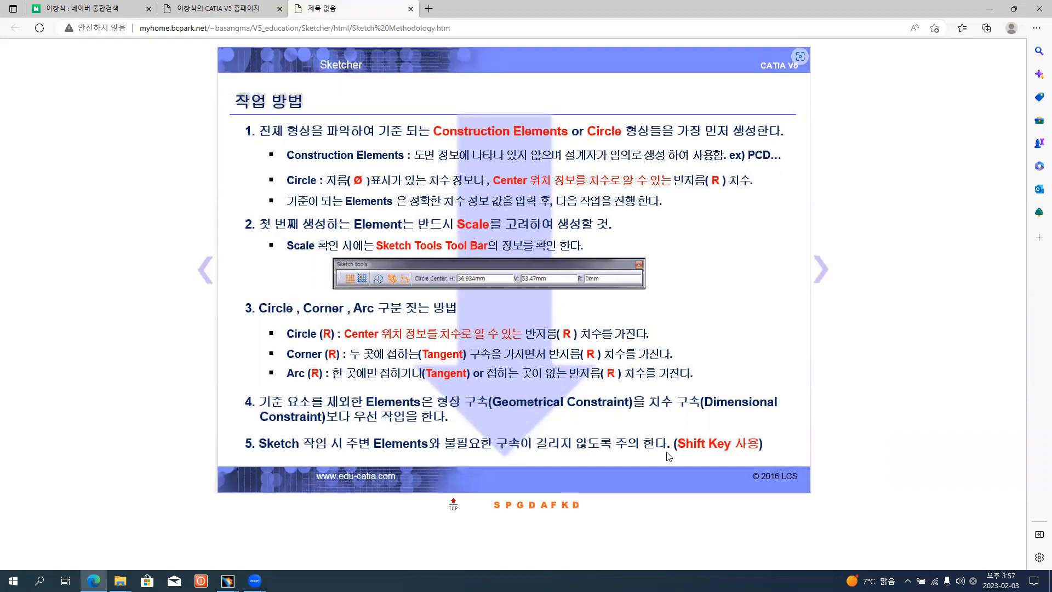
left_click(246, 16)
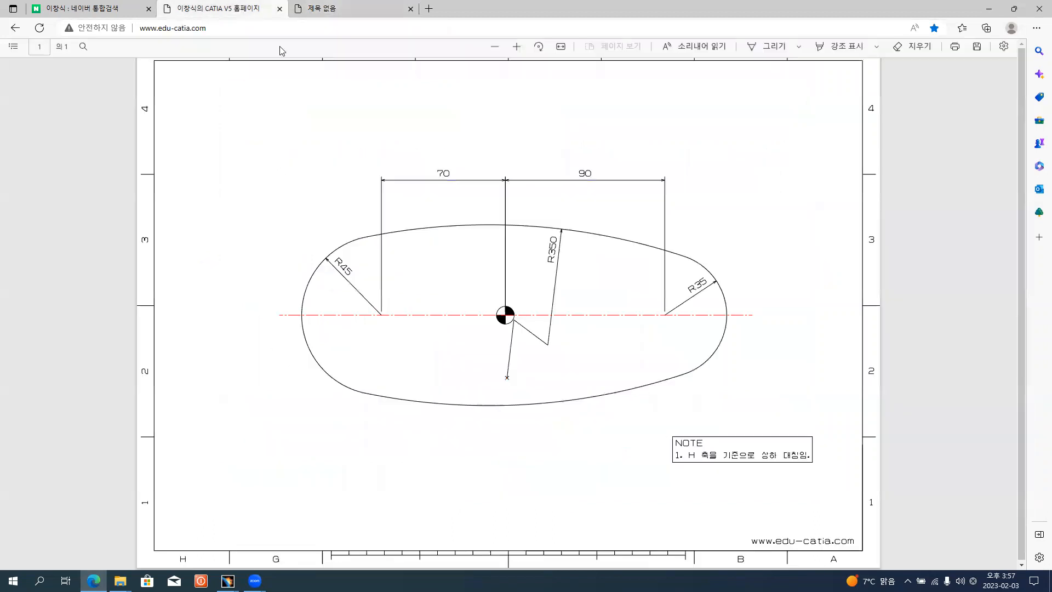
key("alt+Tab")
key("alt+Tab")
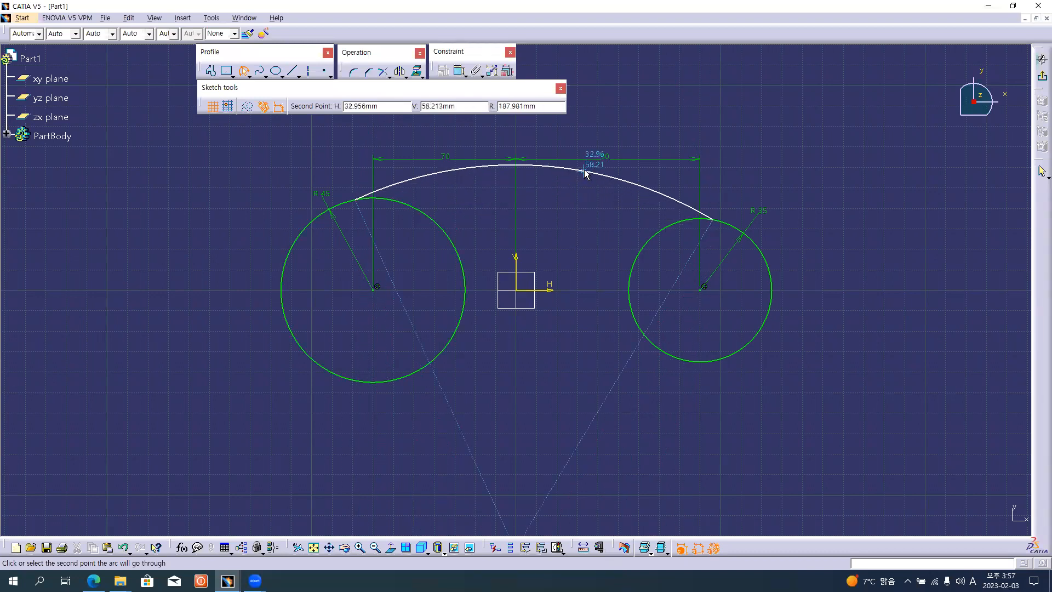
left_click(578, 198)
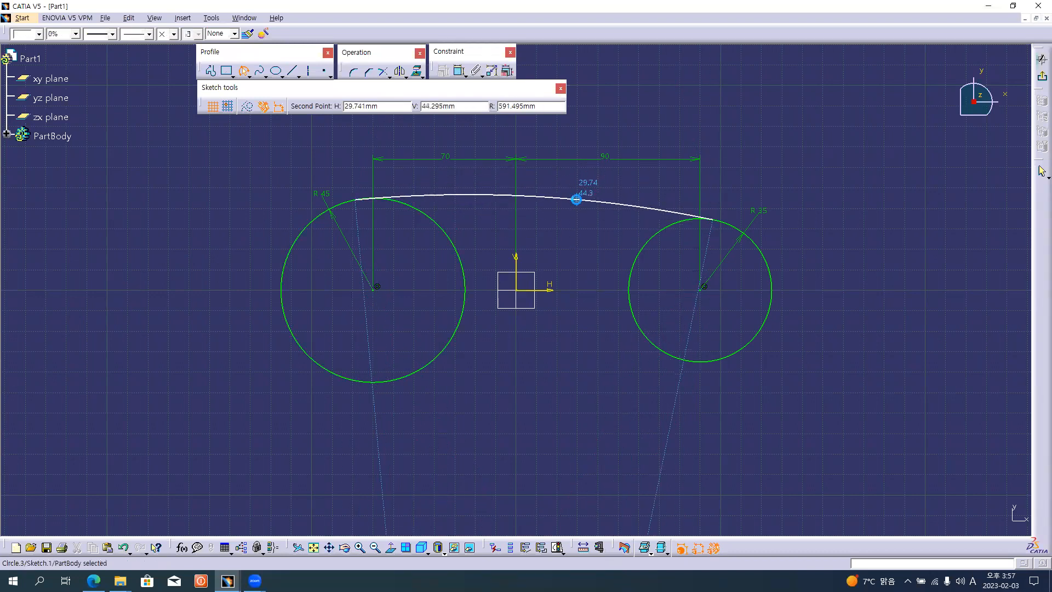
left_click(584, 248)
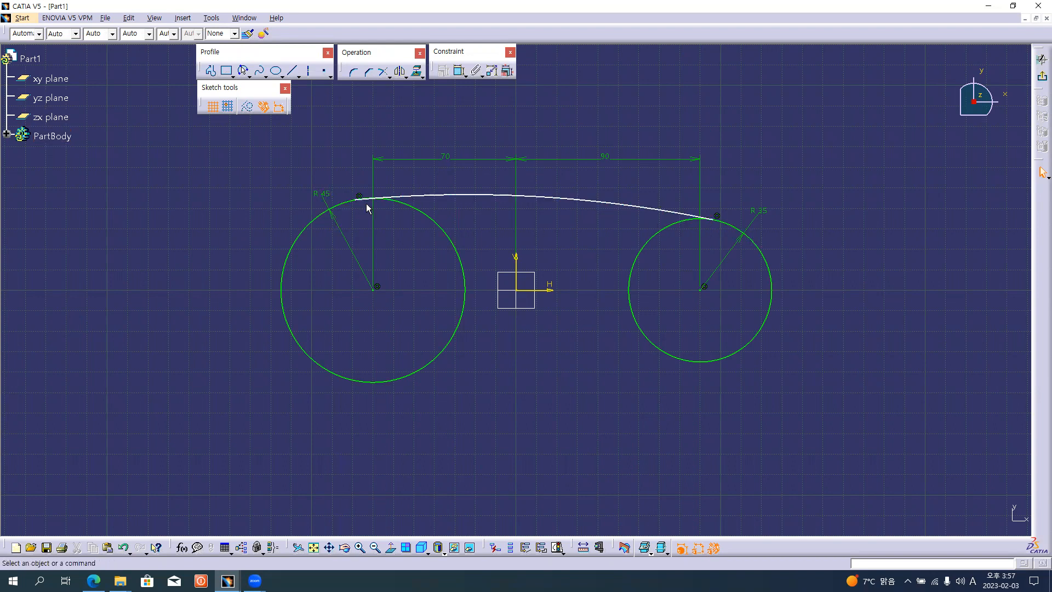
- Compare with the reference drawing in the browser, and constrain the upper arc tangent to the left circle
key("alt+Tab")
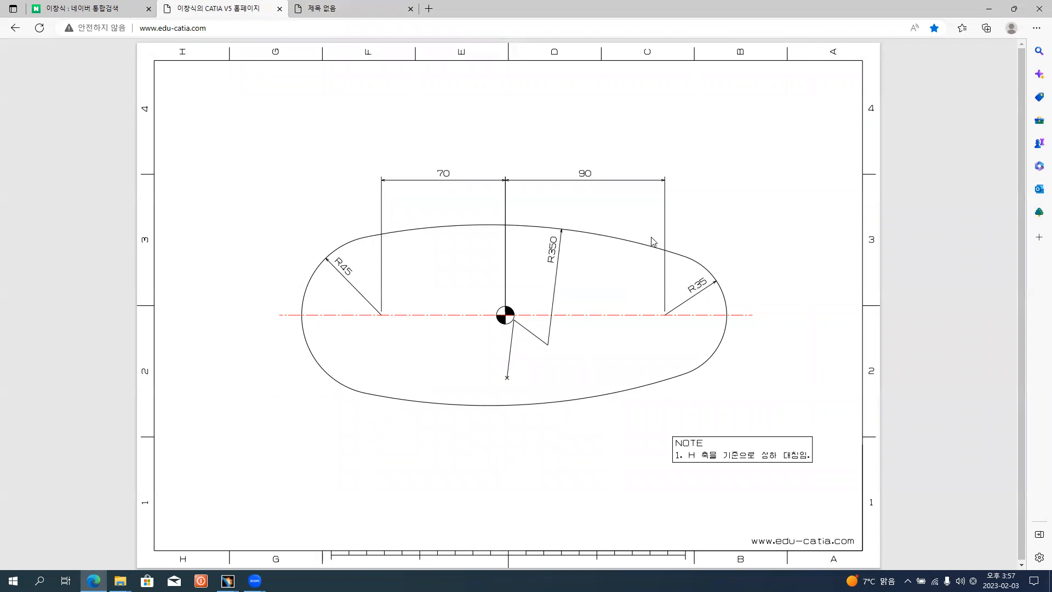
key("alt+Tab")
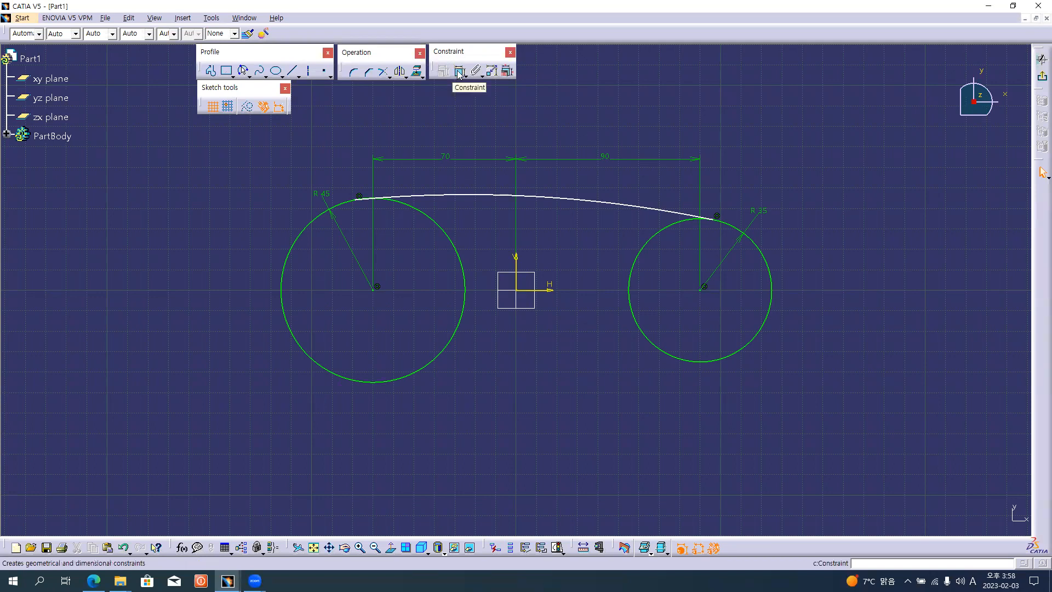
left_click(460, 72)
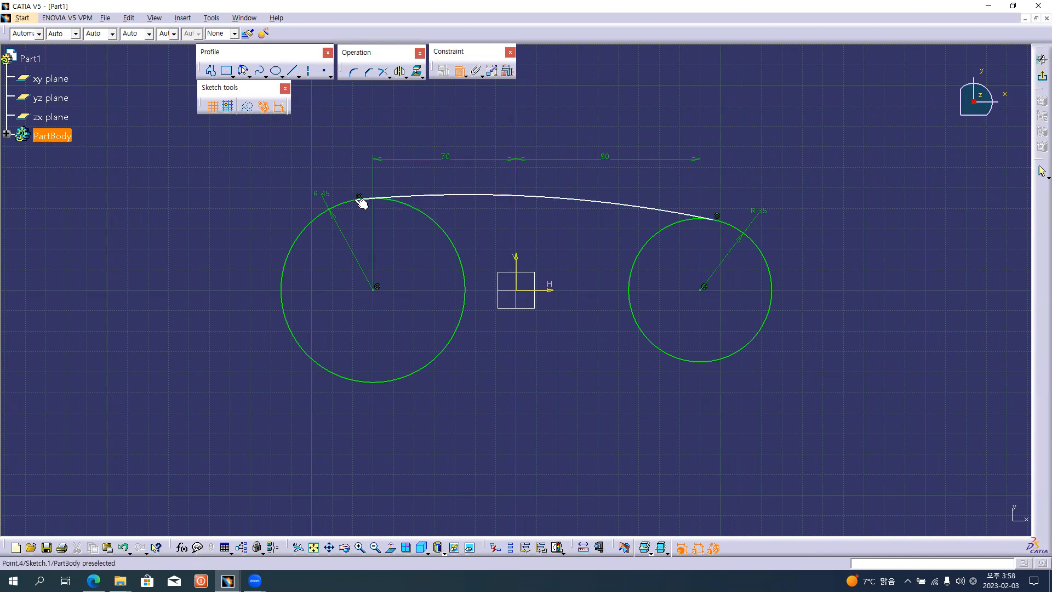
left_click(415, 197)
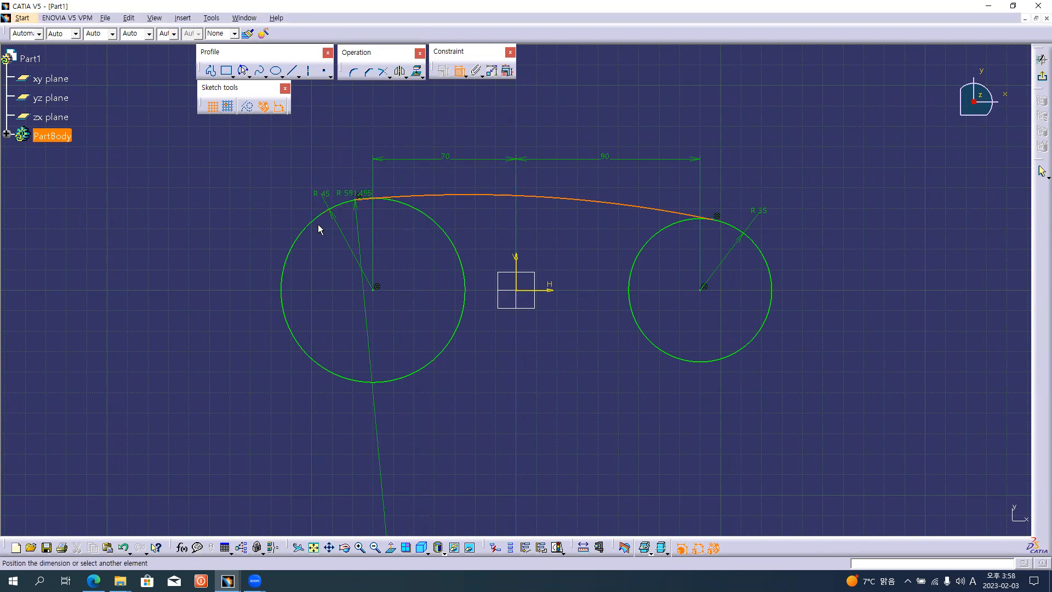
left_click(344, 206)
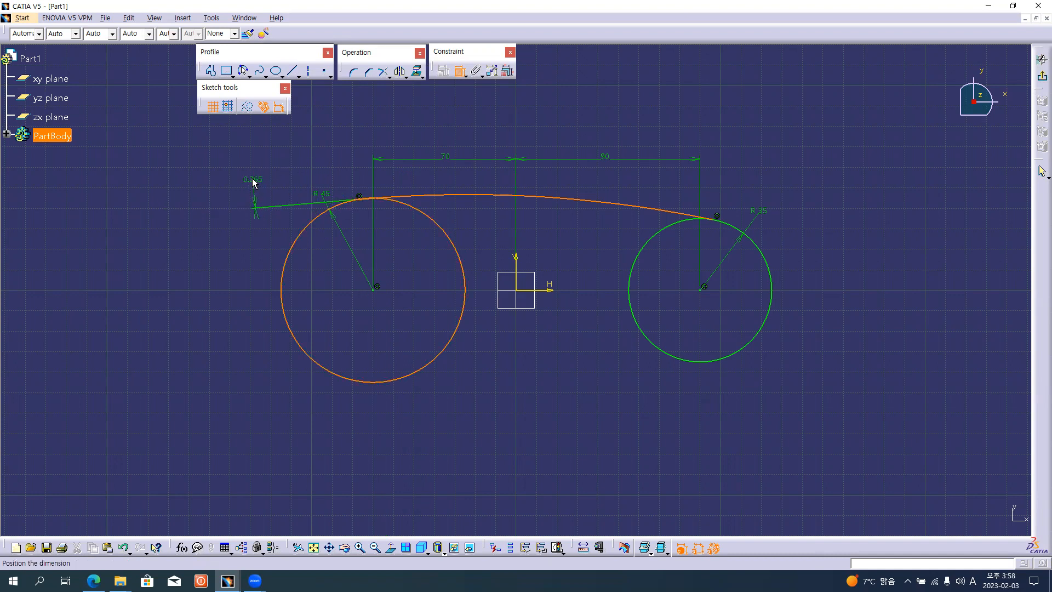
right_click(254, 180)
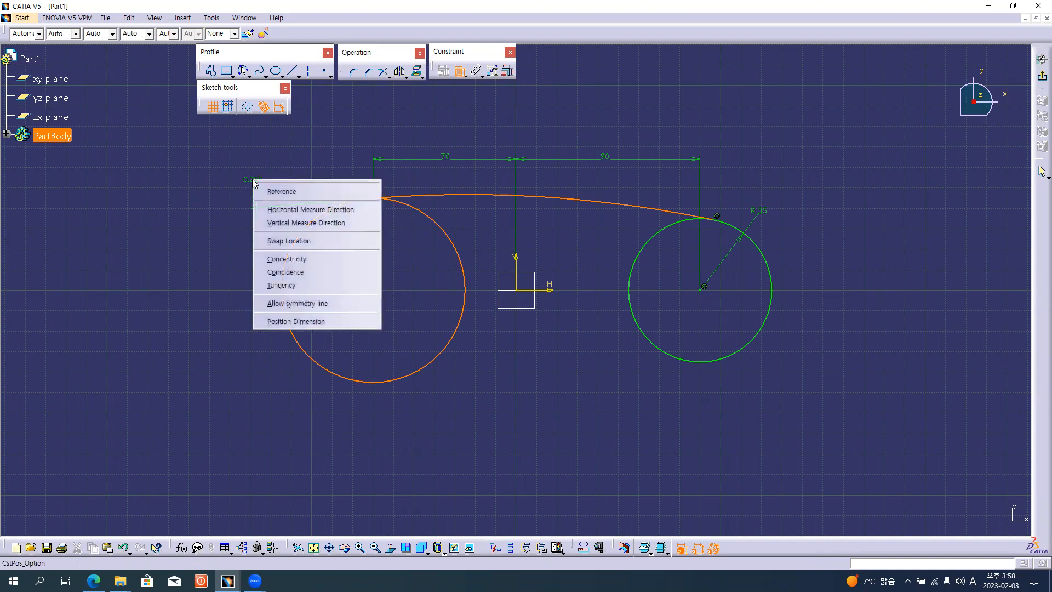
left_click(297, 287)
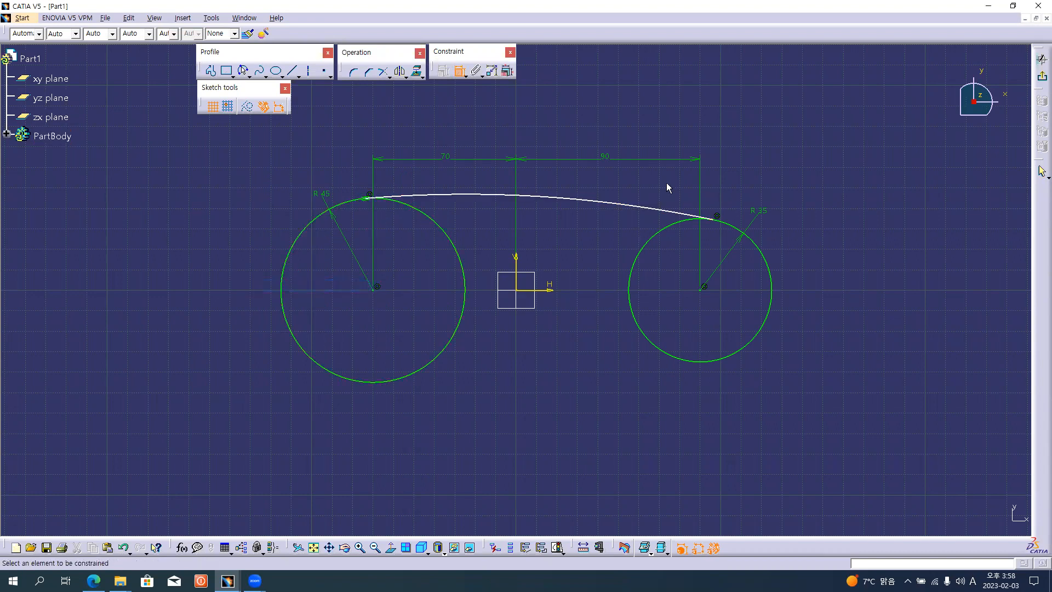
- Add a tangency constraint between the upper arc and the right circle
left_click(664, 214)
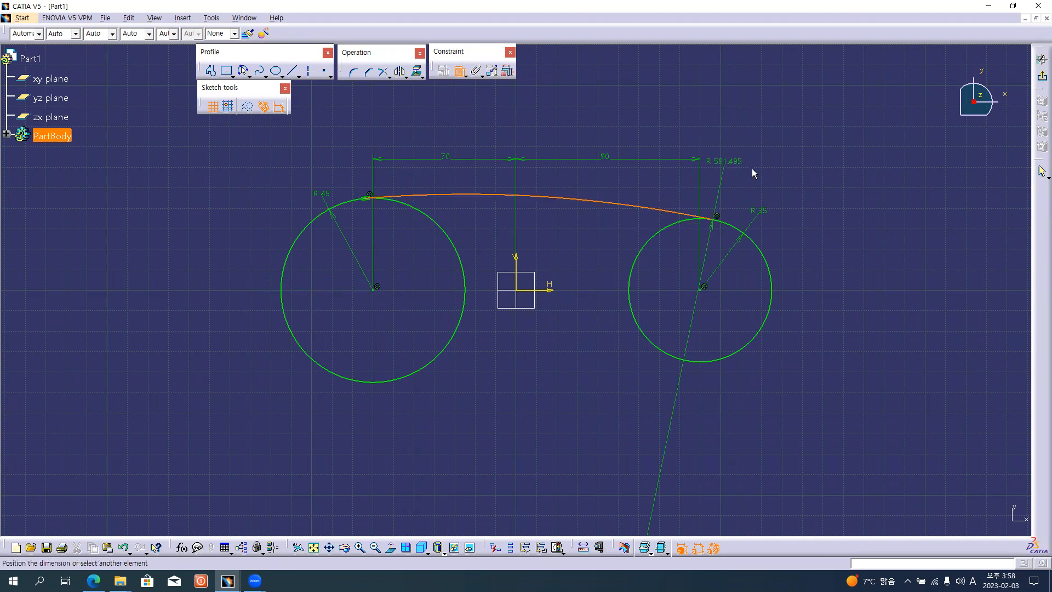
left_click(742, 231)
left_click(733, 226)
right_click(754, 130)
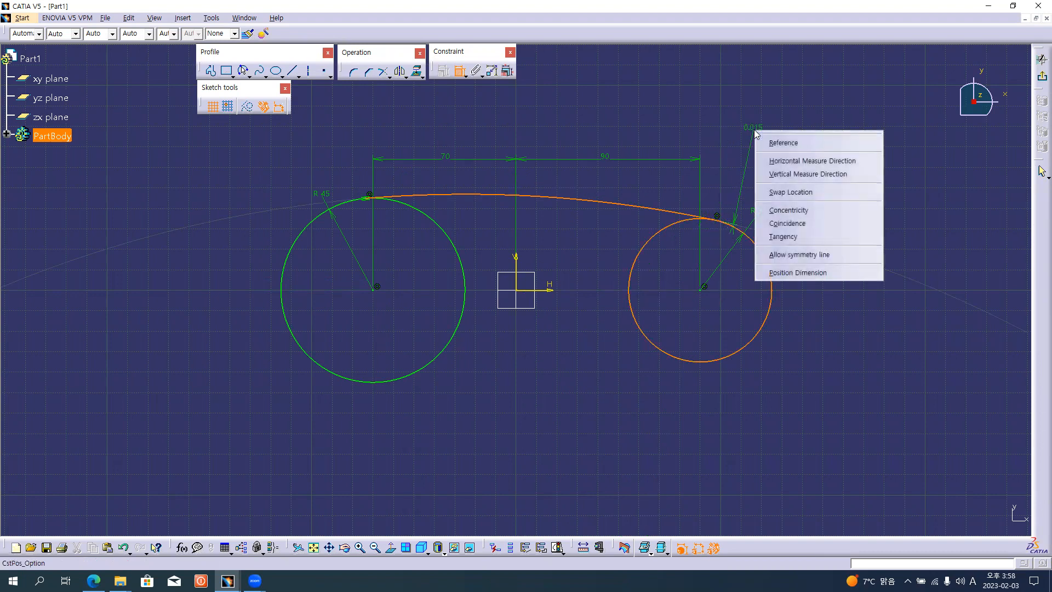
left_click(805, 238)
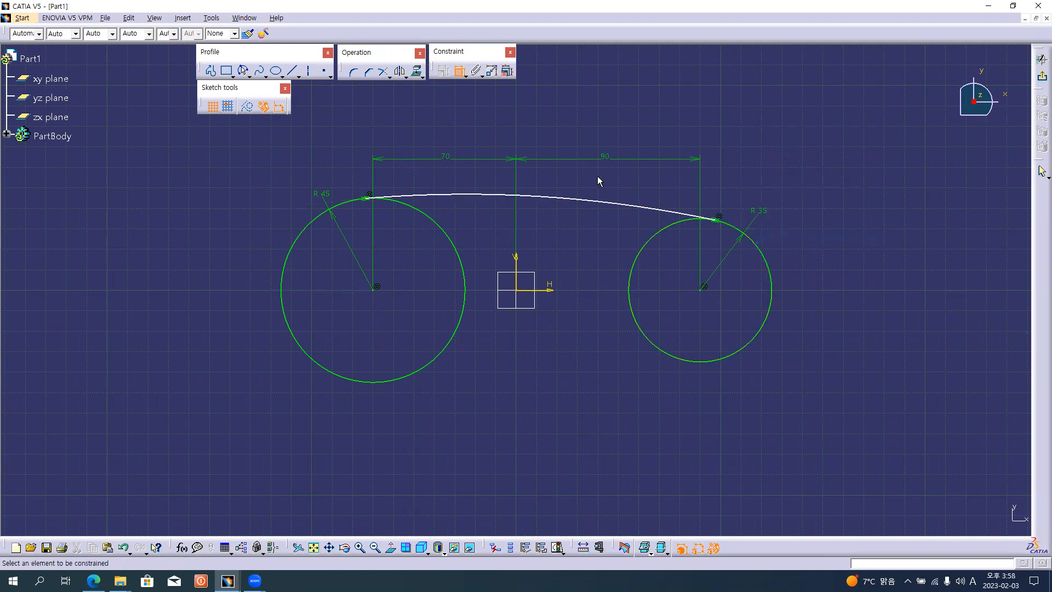
- Dimension the upper arc's radius, set it to 350 mm, and move the dimension text clear above the arc
left_click(551, 199)
left_click(565, 191)
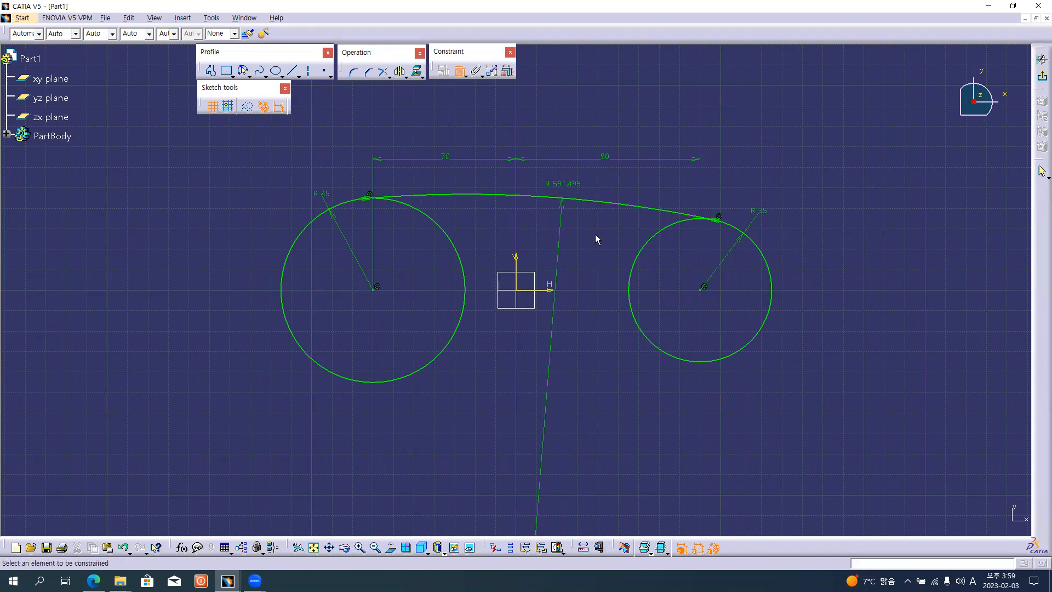
double_click(574, 181)
type("350")
key("Return")
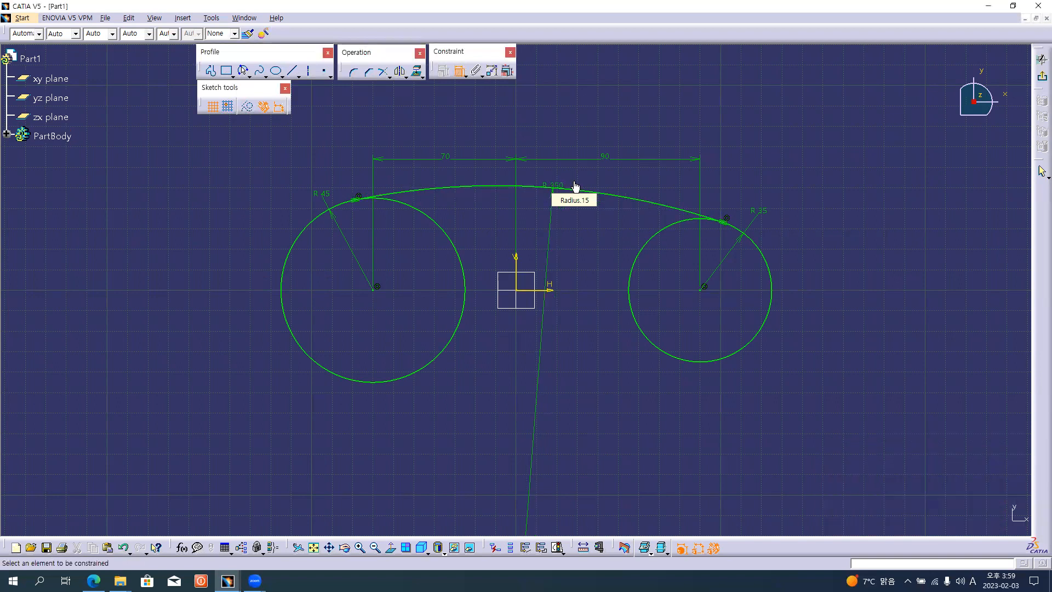
mouse_move(552, 225)
left_mouse_down()
mouse_move(552, 216)
mouse_move(564, 235)
left_mouse_up()
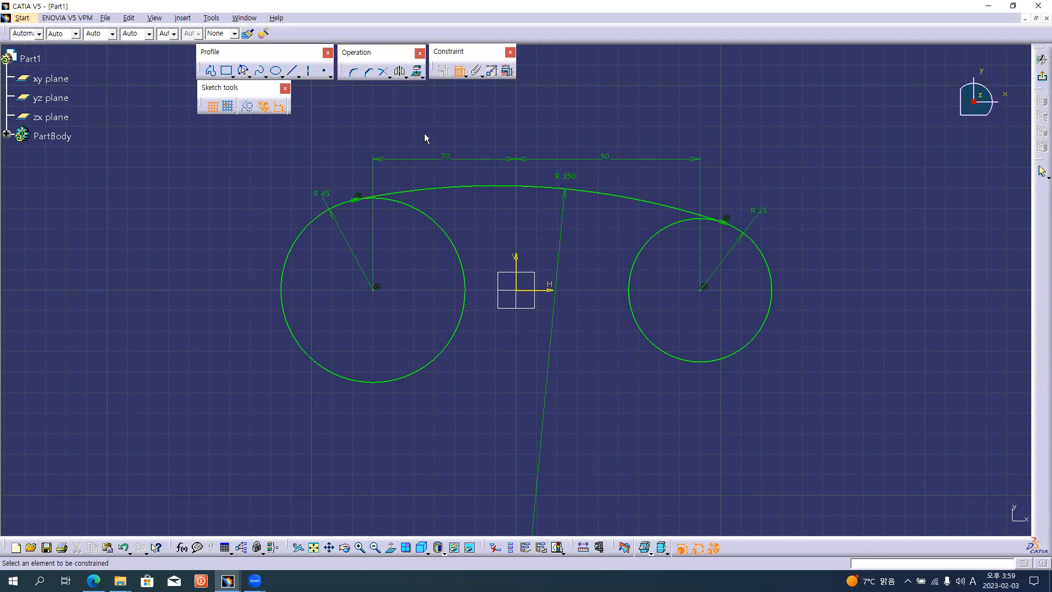
- Check the symmetry note on the drawing in the browser, and mirror the R350 arc about the H axis
left_click(461, 72)
key("alt+Tab")
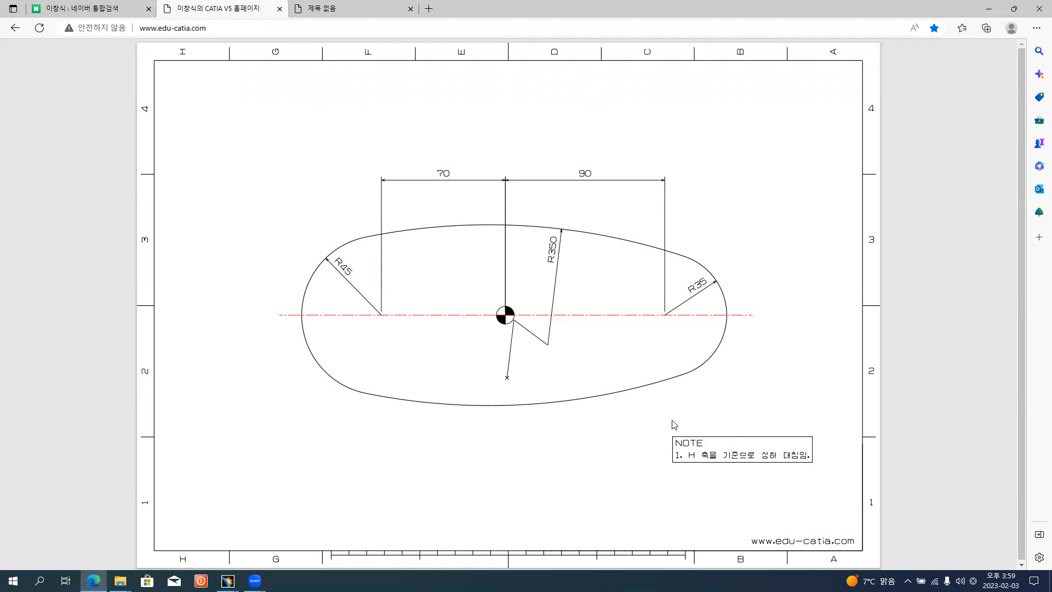
key("alt+Tab")
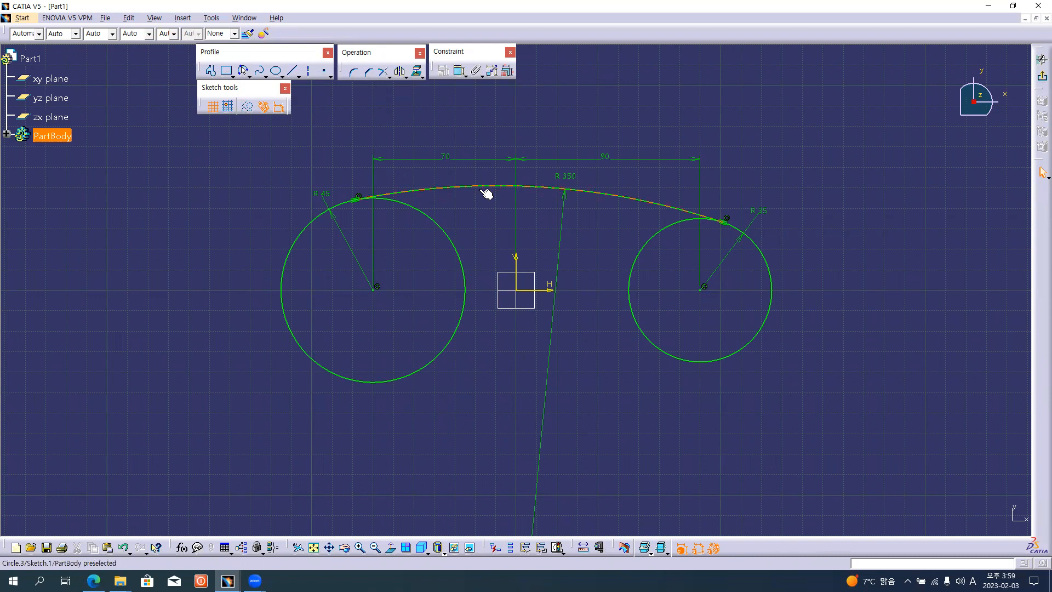
left_click(501, 189)
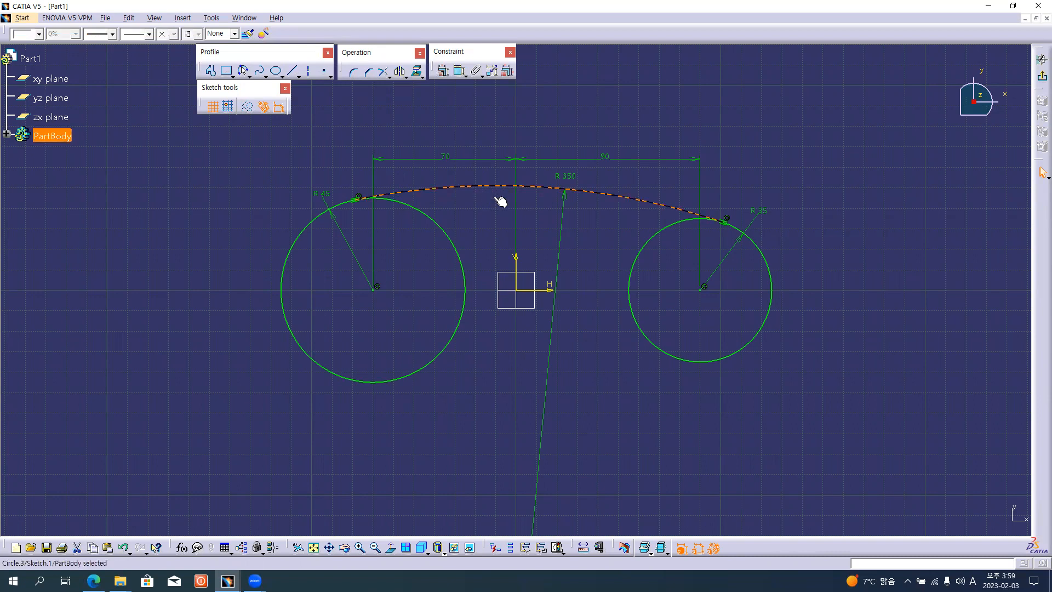
left_click(399, 72)
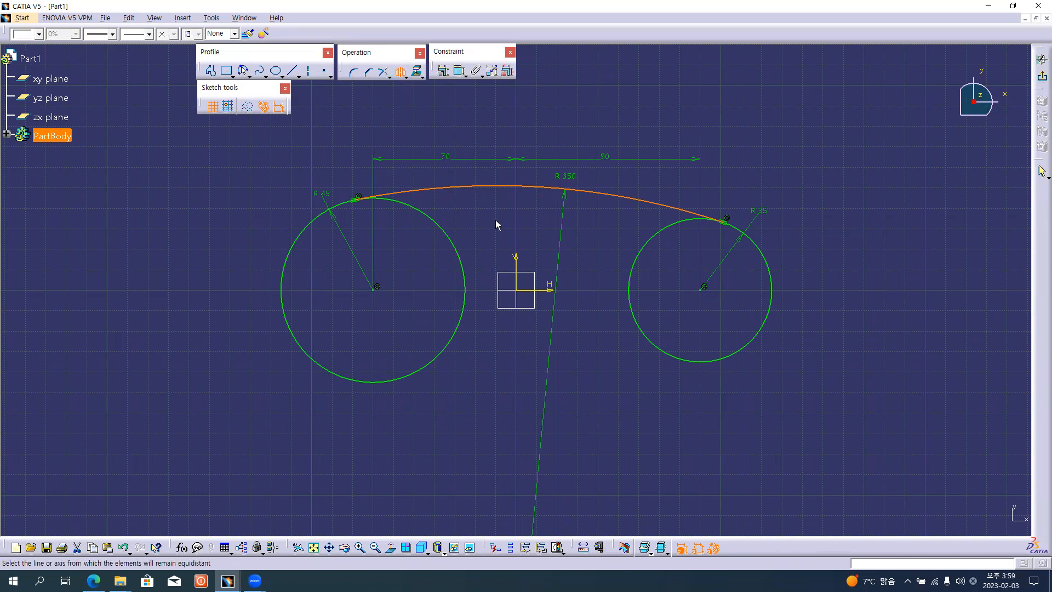
left_click(550, 290)
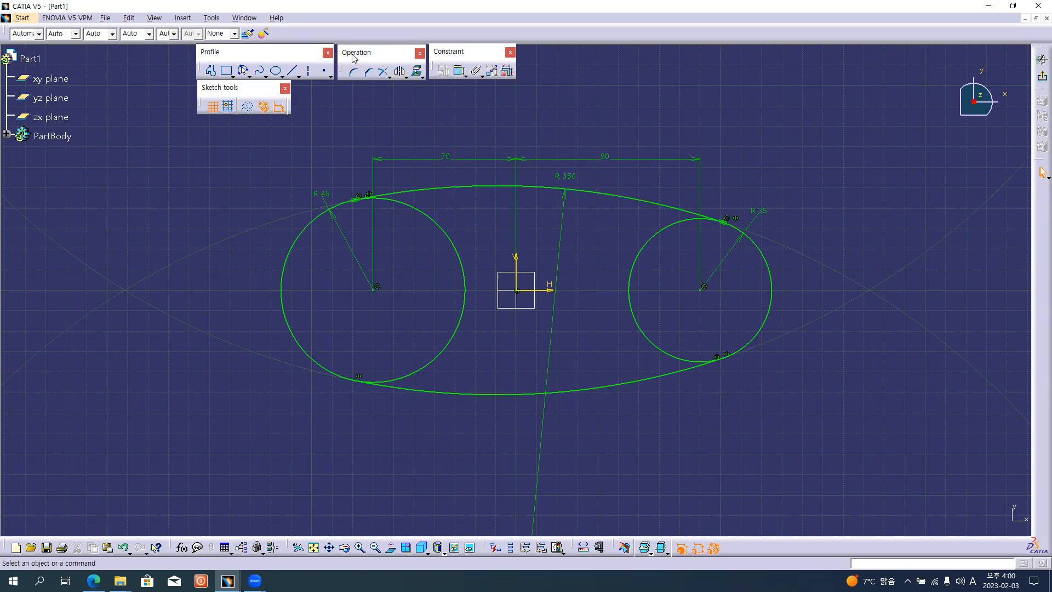
- Check the outline in the browser drawing, and trim the upper arc and the left circle to their upper tangent point, keeping the circle's outer side
left_click(384, 76)
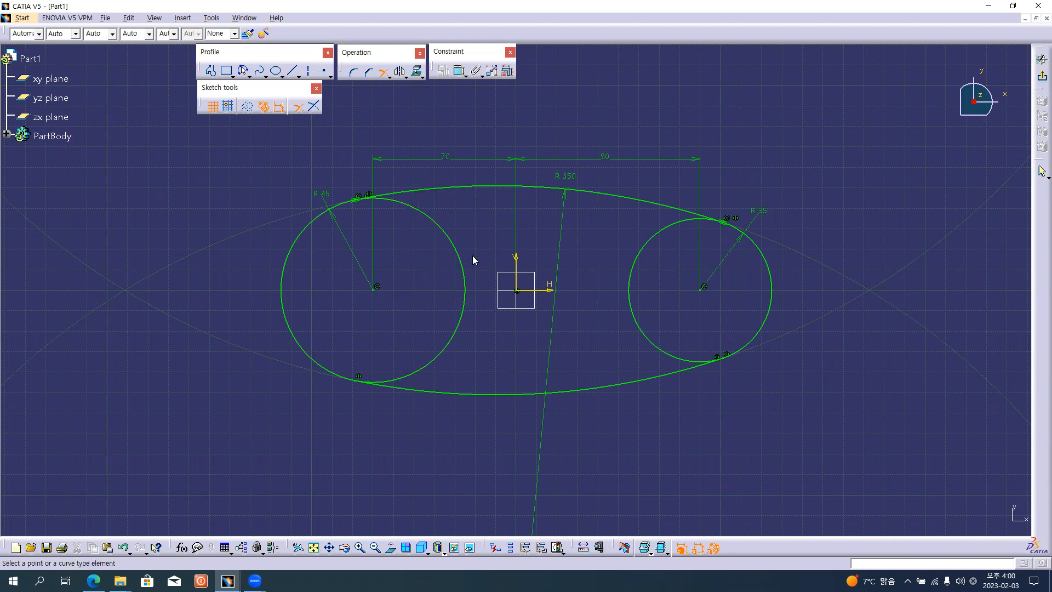
key("alt+Tab")
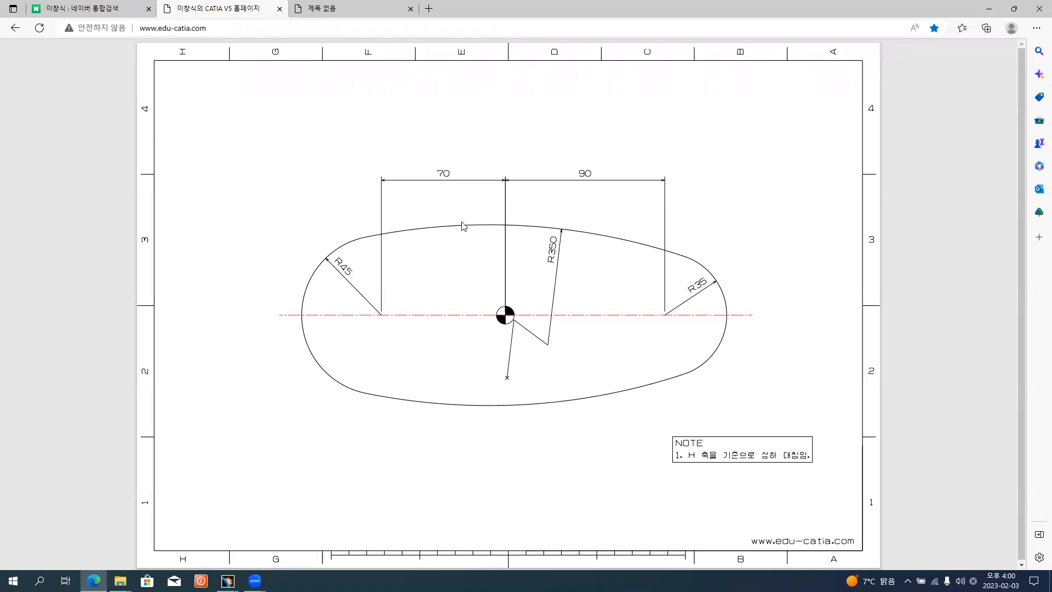
key("alt+Tab")
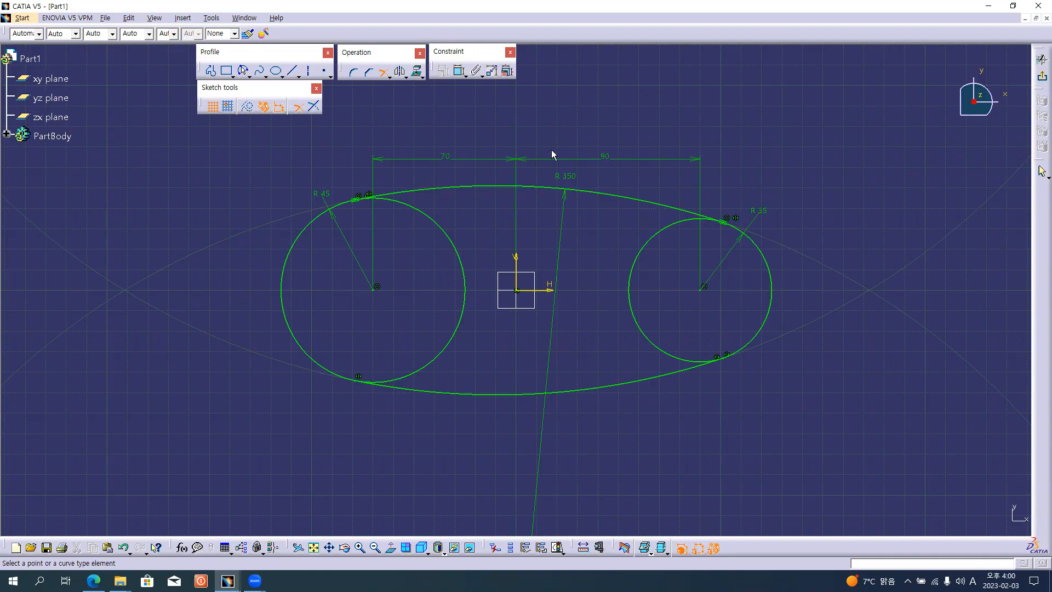
left_click(413, 188)
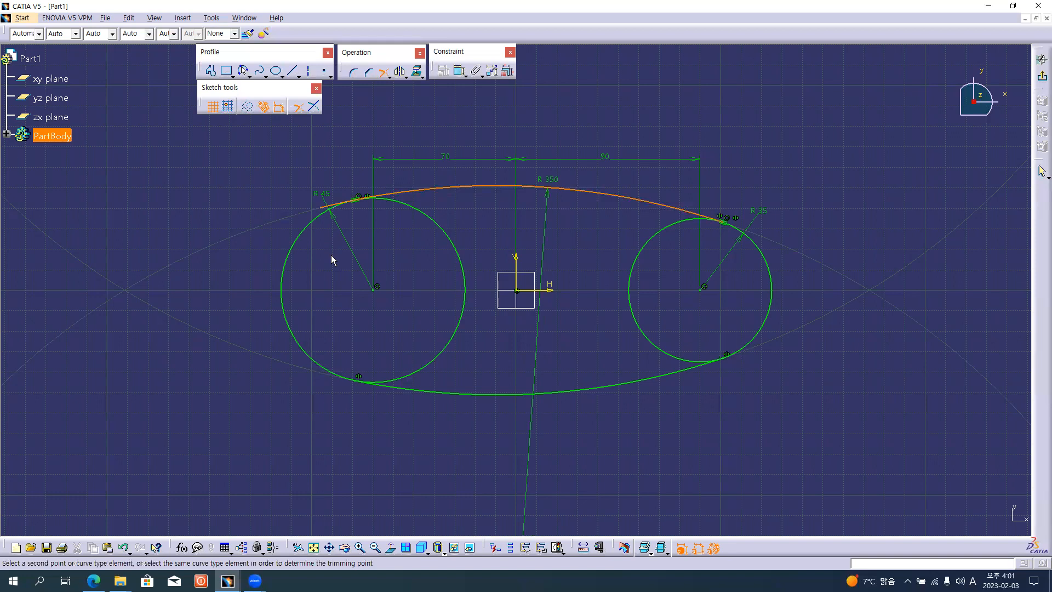
left_click(294, 327)
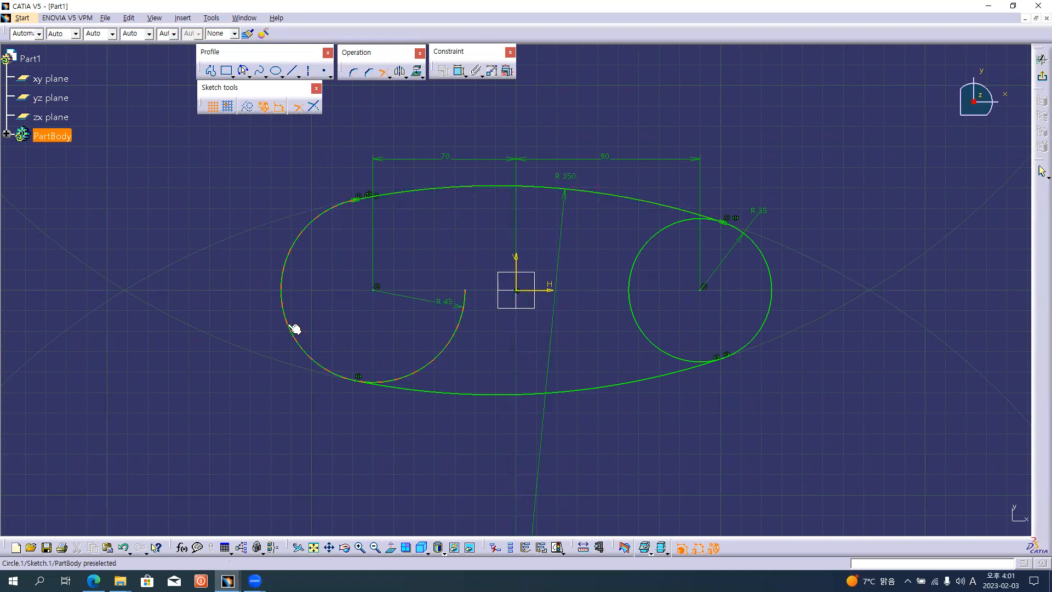
- Trim the lower arc to the left end arc and to the right circle, keeping the outer side of both ends
left_click(300, 345)
left_click(497, 397)
left_click(648, 380)
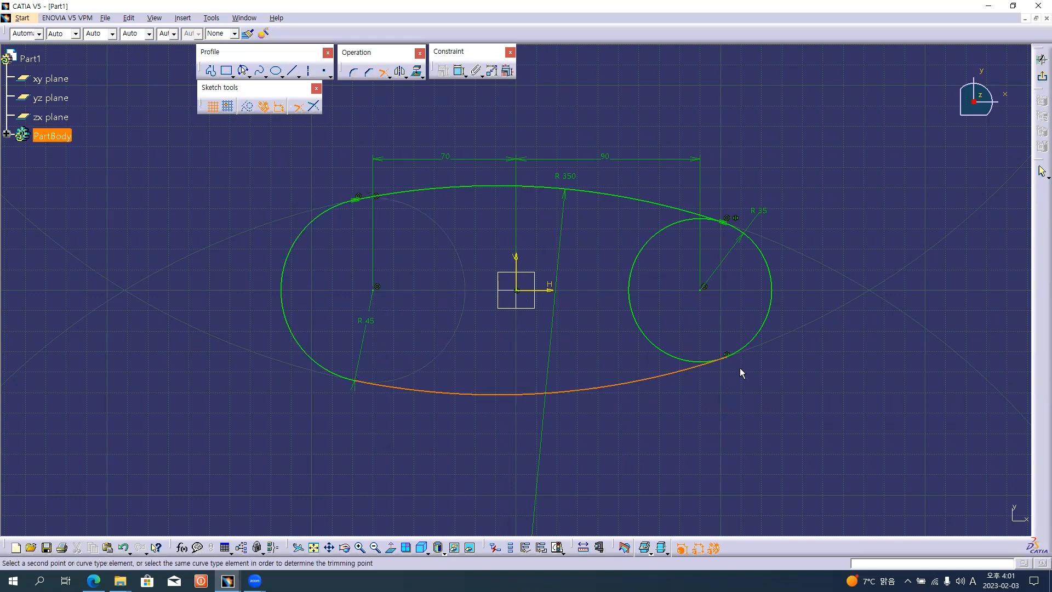
left_click(768, 325)
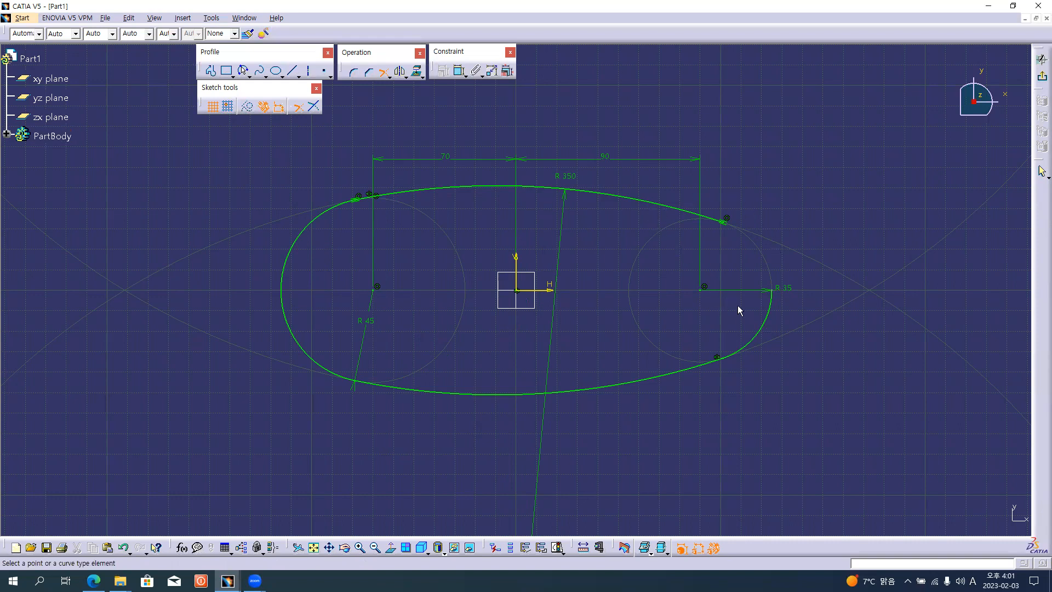
- Trim the right end arc with the upper R350 arc to close the oval outline
left_click(764, 322)
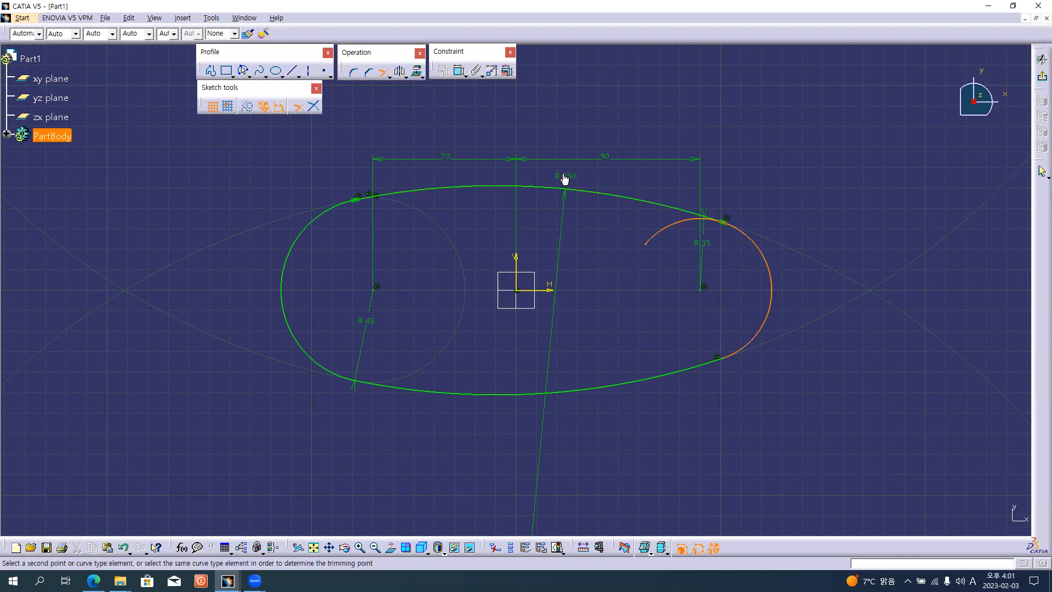
left_click(665, 210)
left_click(728, 222)
left_click(604, 192)
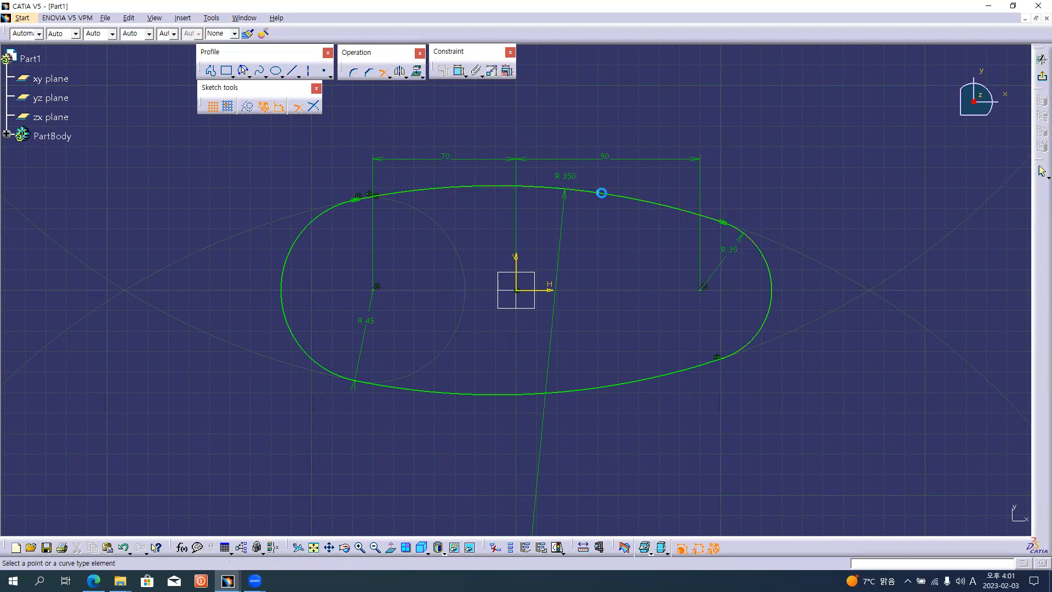
- Reposition the R45 and R35 dimensions so their leaders point at the outer left and right end arcs
left_click_drag(366, 342, 322, 254)
left_click(383, 73)
left_click(384, 74)
mouse_move(727, 264)
left_mouse_down()
mouse_move(740, 266)
mouse_move(748, 291)
mouse_move(732, 295)
left_mouse_up()
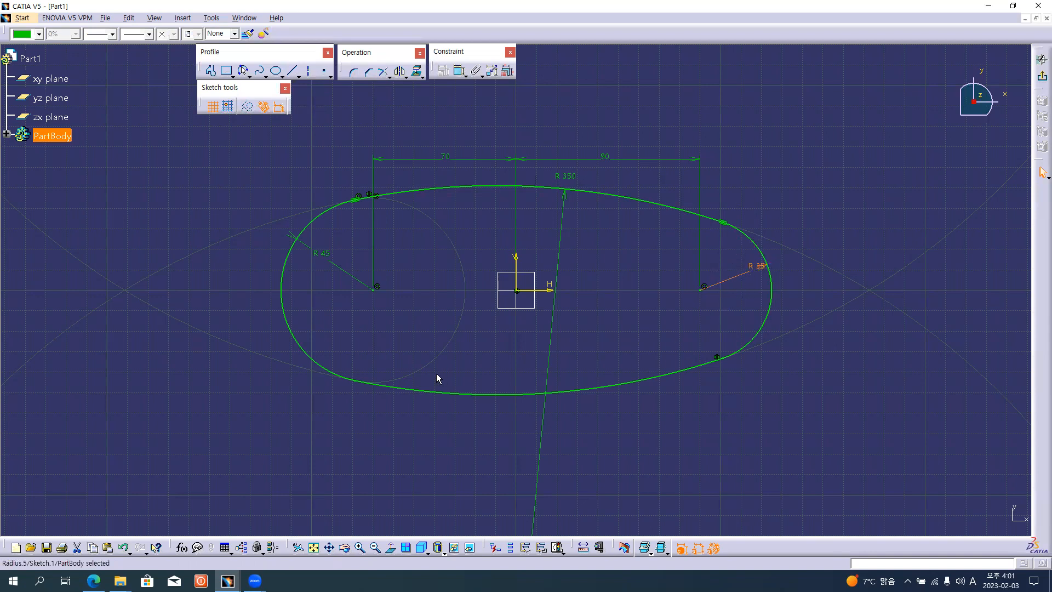